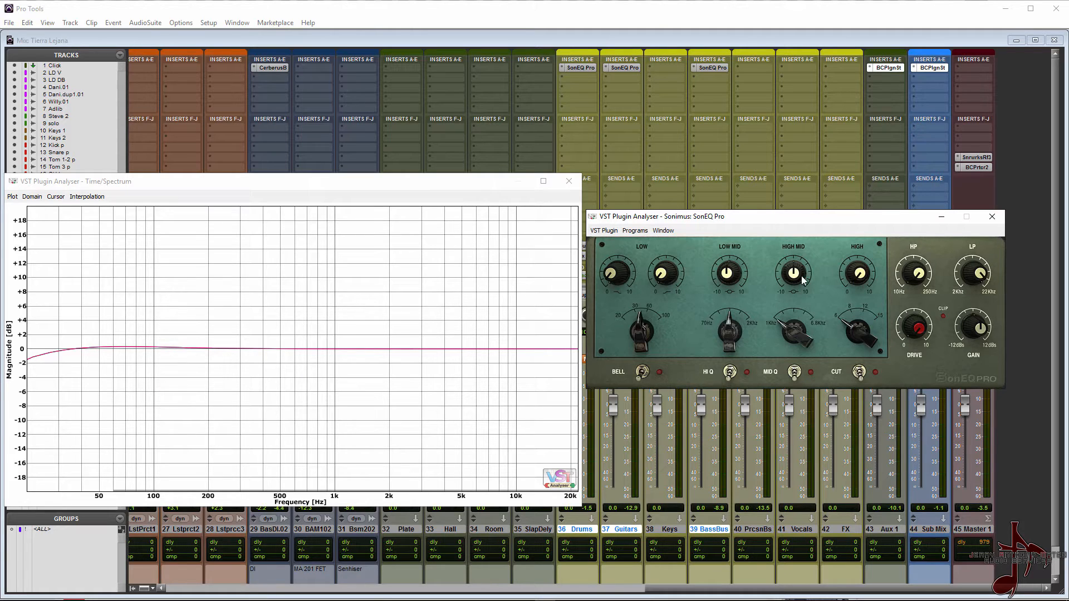
Step: Move the SonEQ Pro plug-in window slightly up, beside the analyser plot
left_click(800, 221)
left_click_drag(797, 218, 802, 213)
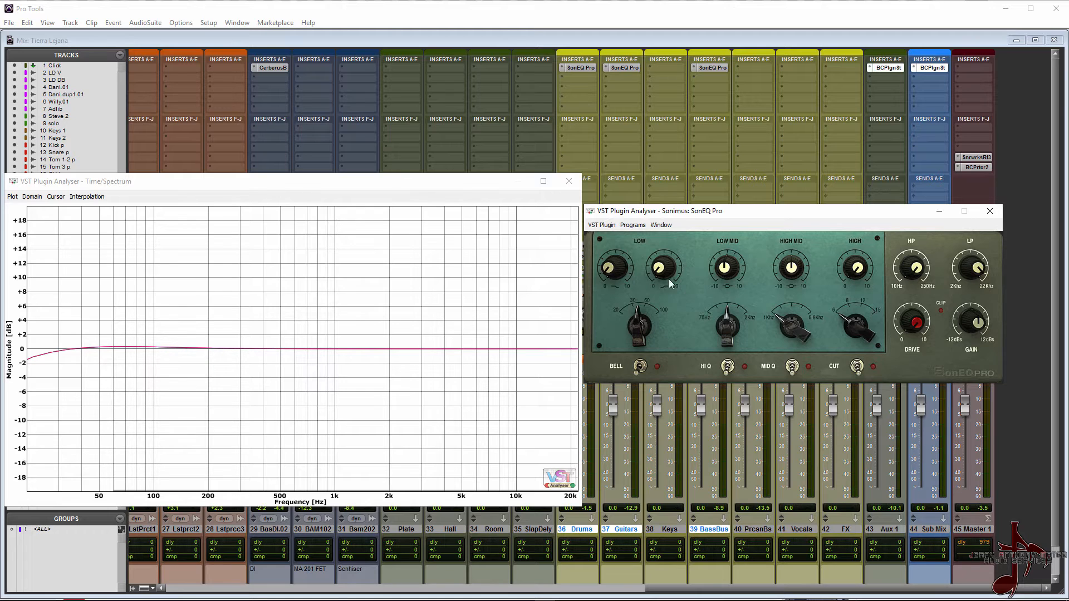
Step: Raise the LOW attenuation and LOW boost together to plot their combined curve
mouse_move(610, 258)
left_click_drag(611, 258, 597, 372)
left_click_drag(684, 262, 679, 151)
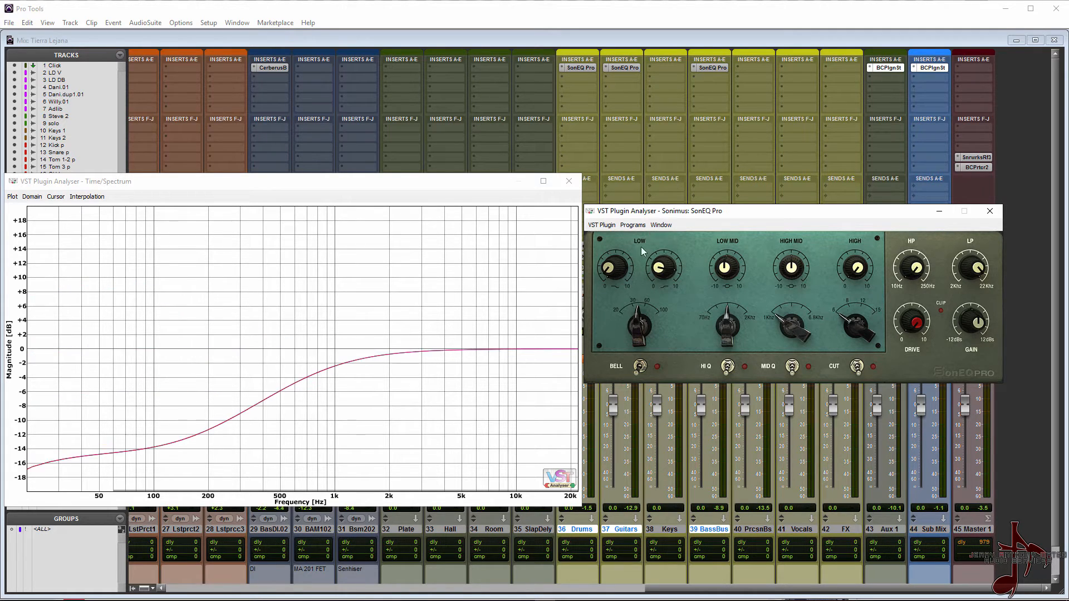
left_click_drag(624, 268, 651, 72)
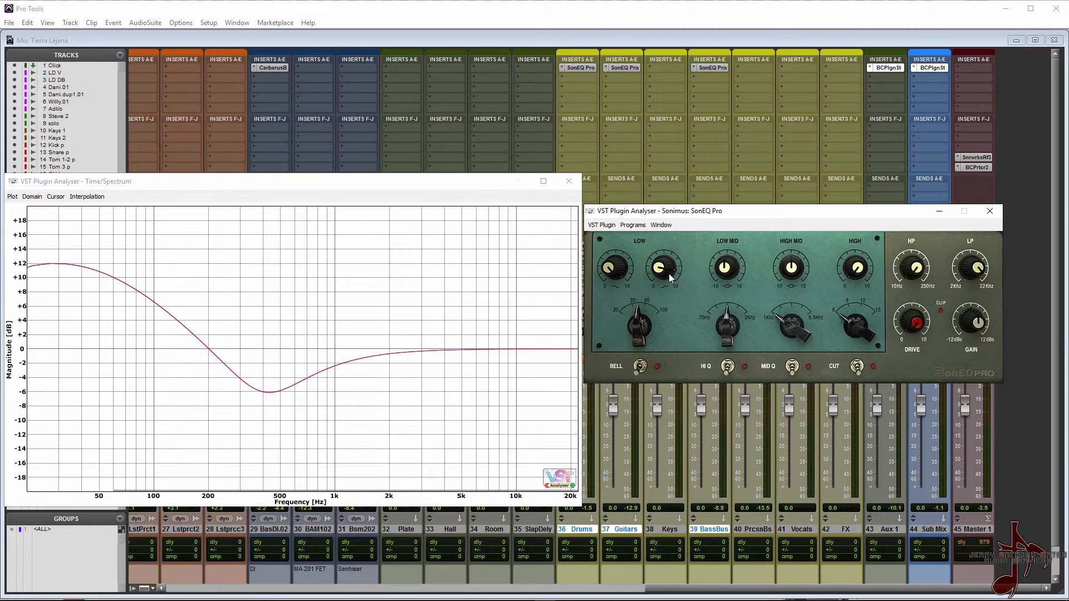
Step: Switch the LOW frequency to 20 Hz and up to 100 Hz, and return both LOW gain knobs to 0
left_click_drag(670, 273, 664, 285)
left_click_drag(645, 321, 635, 398)
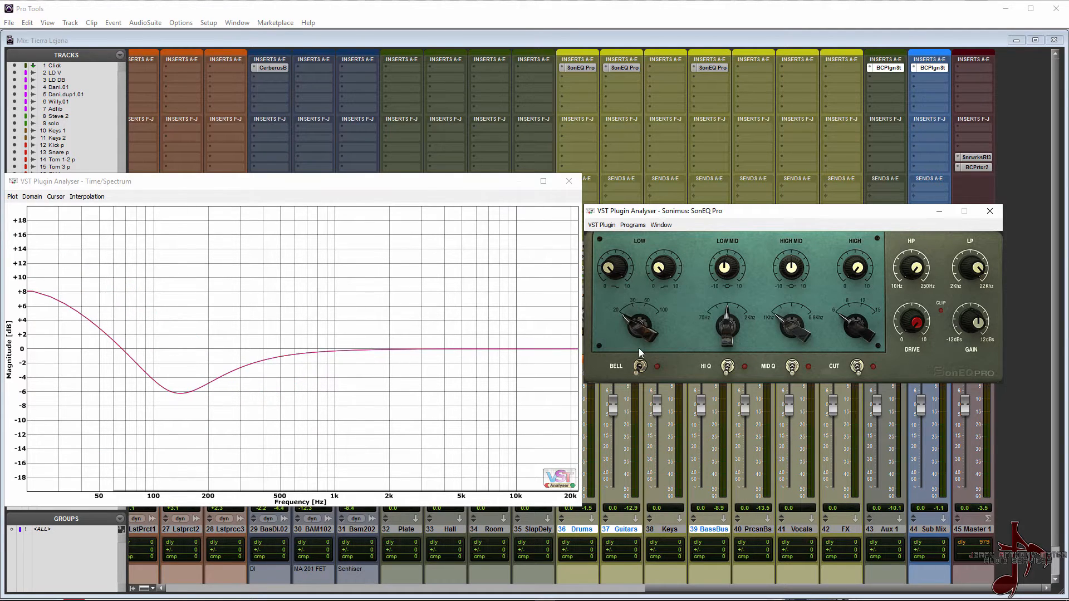
mouse_move(639, 348)
left_mouse_down()
mouse_move(663, 176)
mouse_move(644, 346)
left_mouse_up()
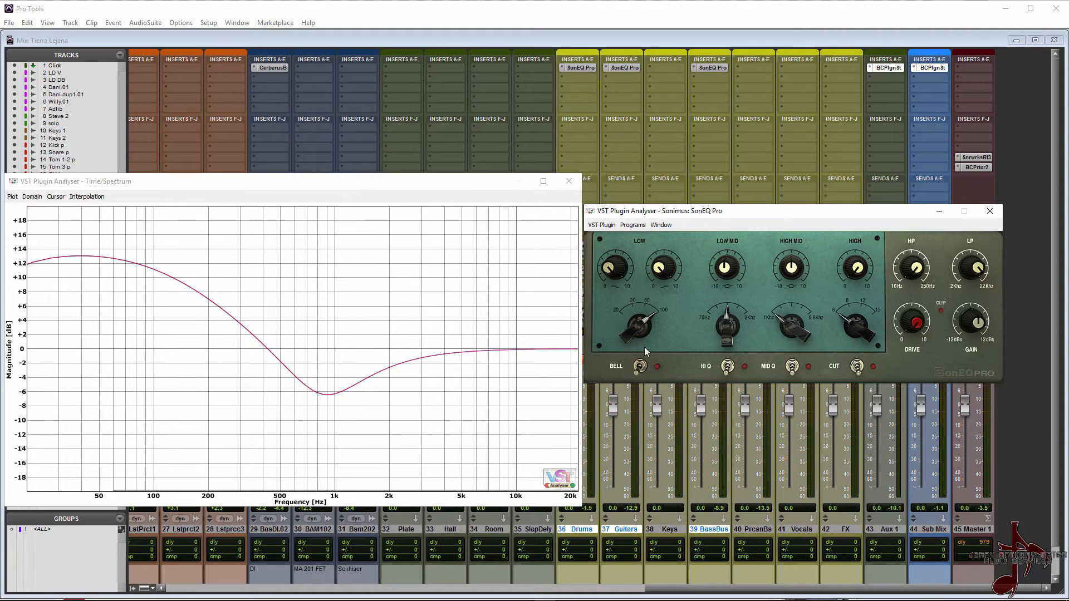
left_click_drag(659, 271, 617, 268)
Step: Boost the LOW band fully in Bell mode and compare its curve with Bell switched off and on
left_click(641, 366)
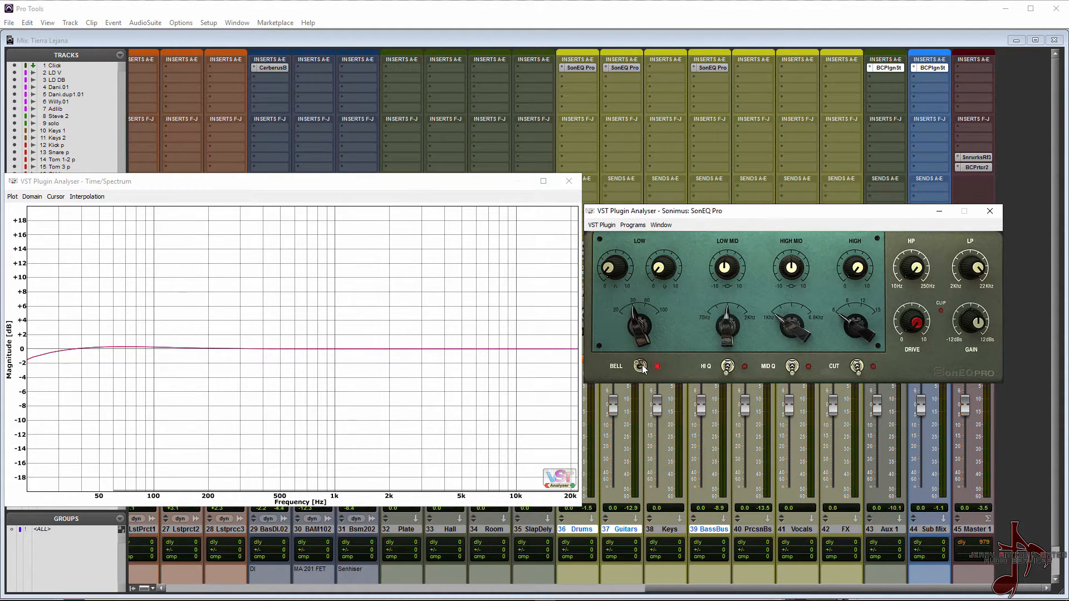
left_click_drag(620, 275, 621, 255)
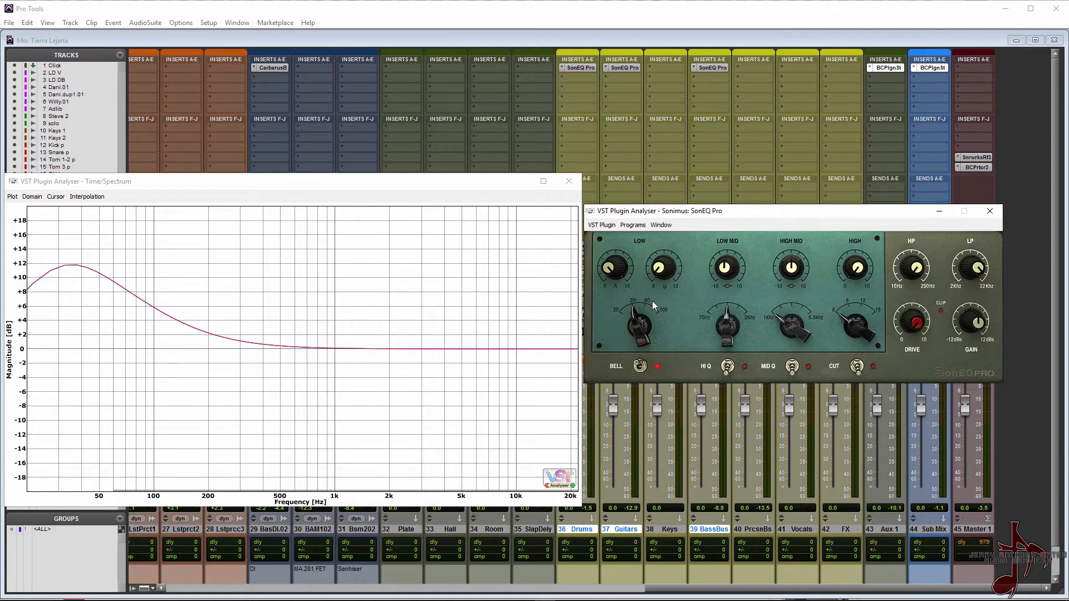
left_click(640, 363)
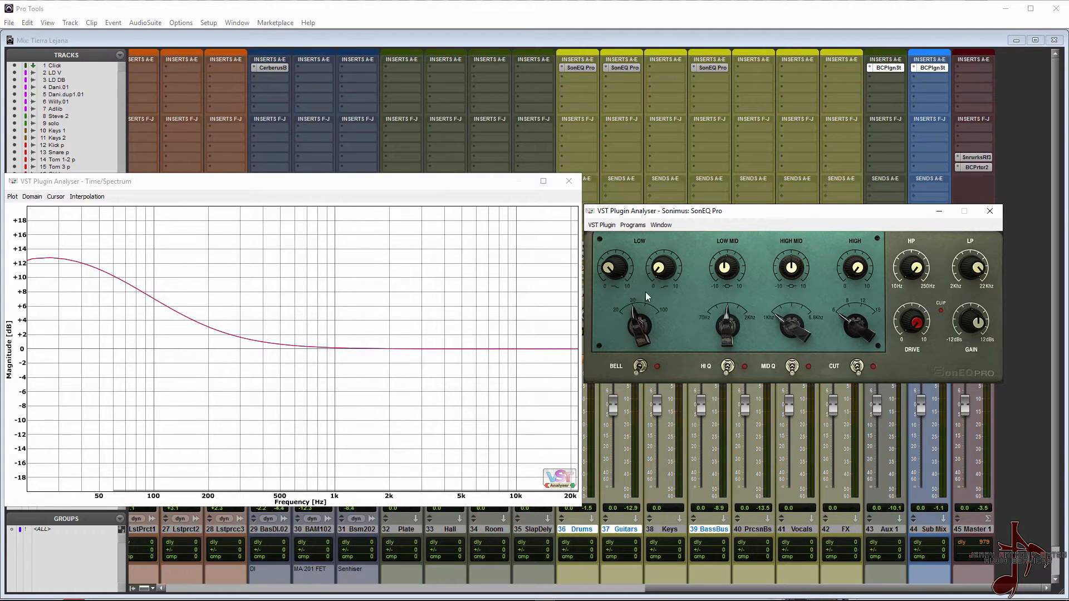
left_click(641, 366)
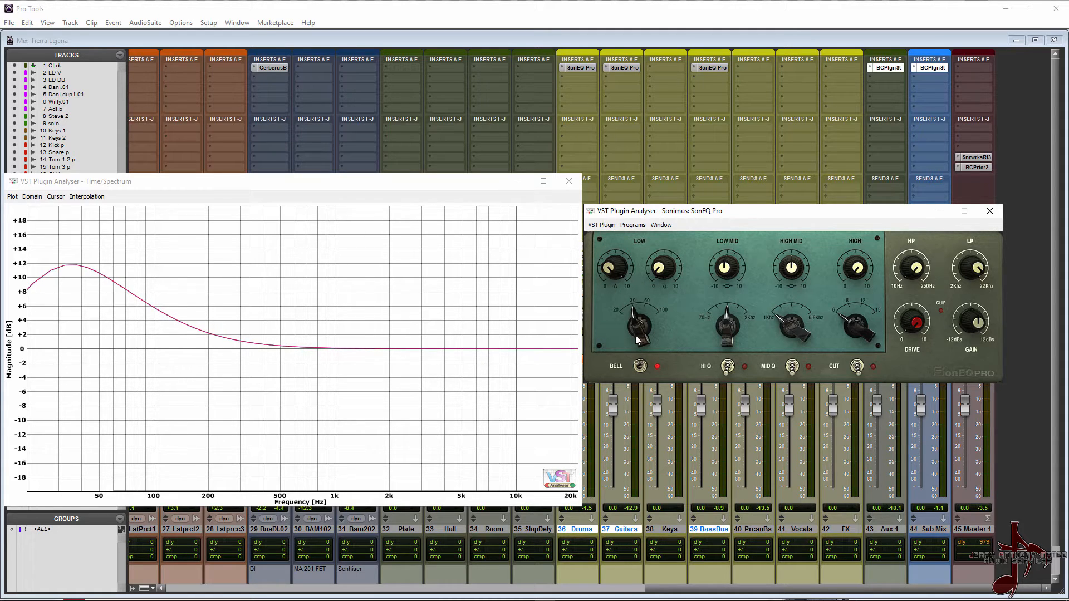
Step: Raise the LOW bell's Q, step its frequency up to 100 Hz, and settle one position below 100 Hz
left_click_drag(636, 335, 658, 244)
mouse_move(662, 263)
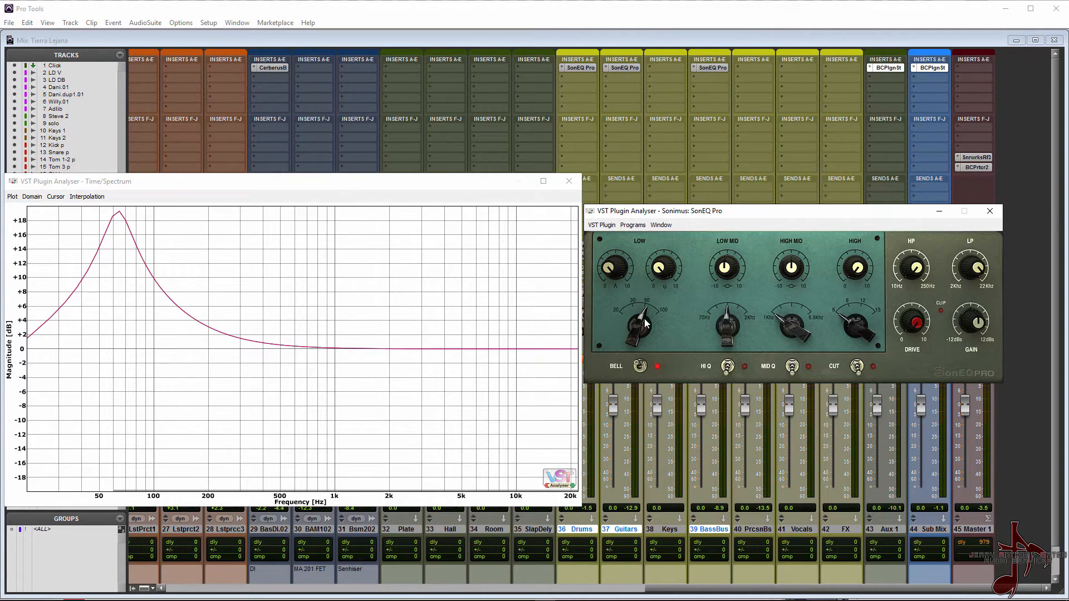
left_click_drag(646, 323, 654, 263)
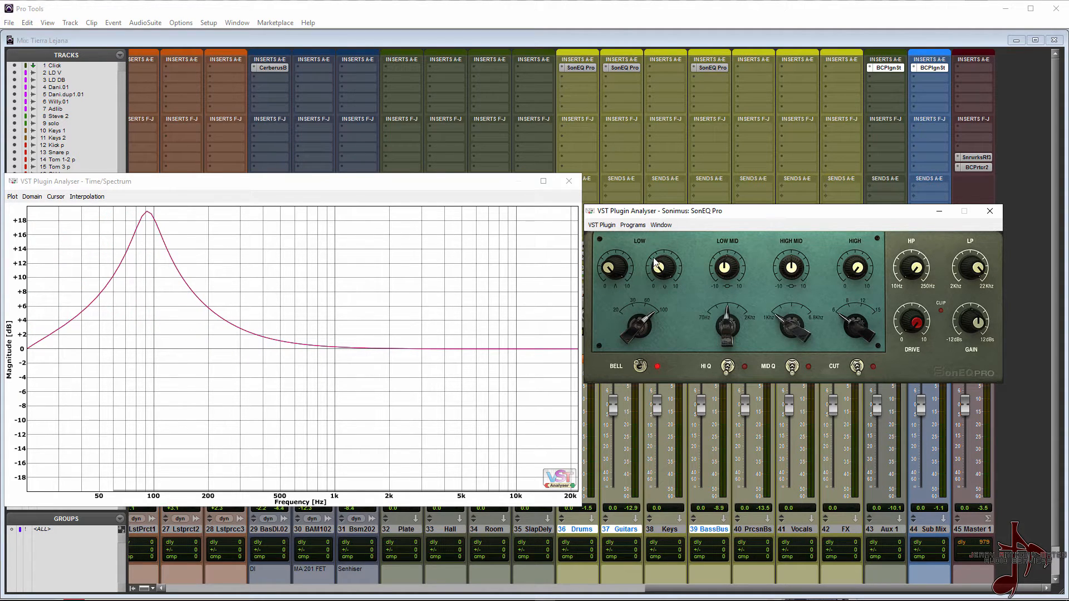
left_click_drag(627, 329, 627, 360)
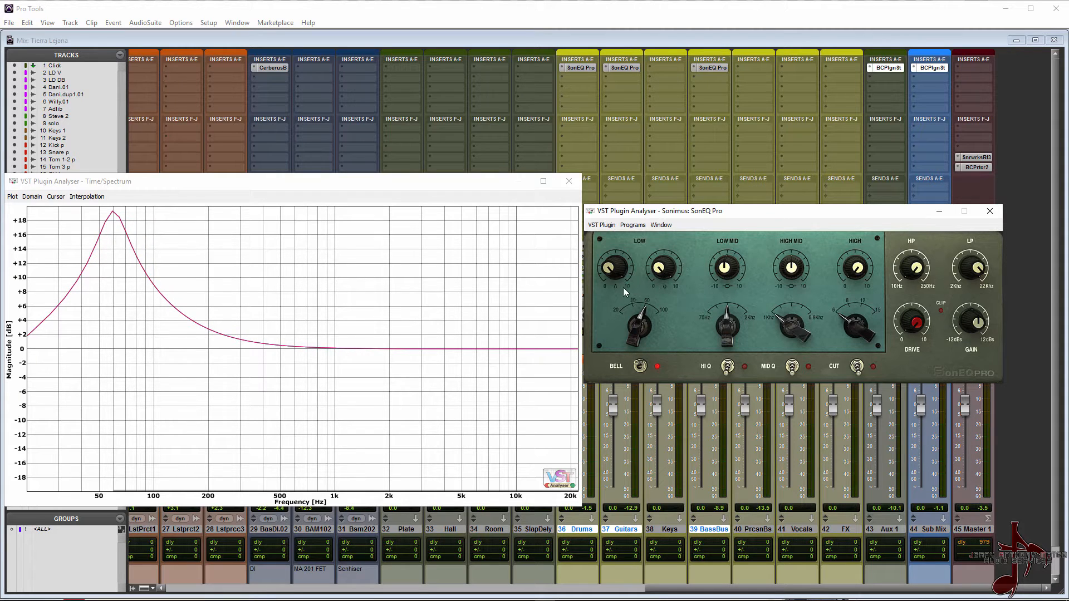
Step: Reduce the LOW bell's boost and Q, switch Bell off, and return the LOW boost to 0
left_click_drag(623, 287, 607, 412)
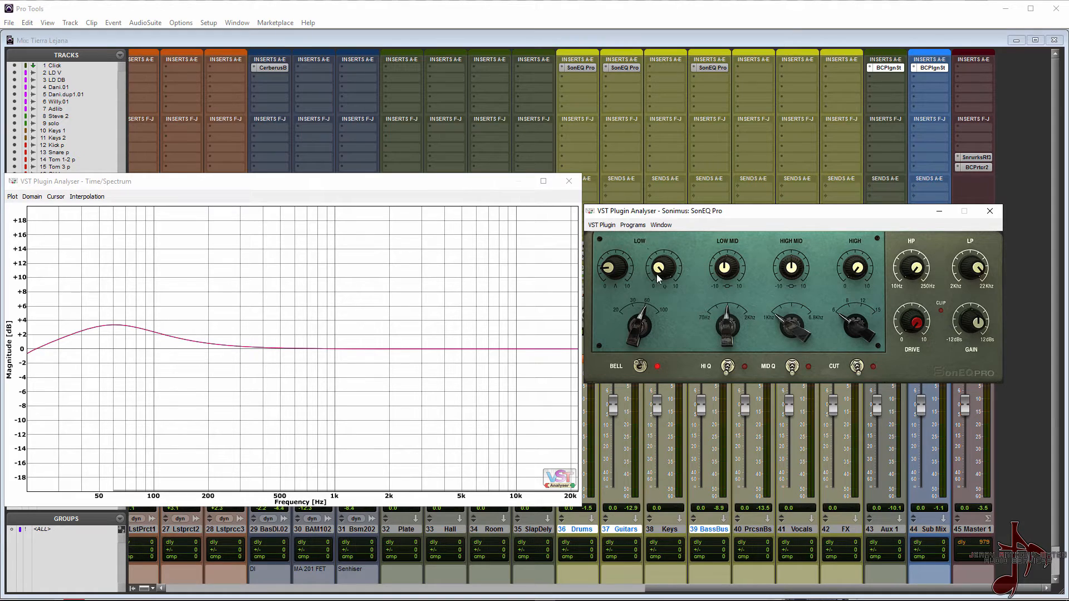
left_click_drag(657, 274, 647, 368)
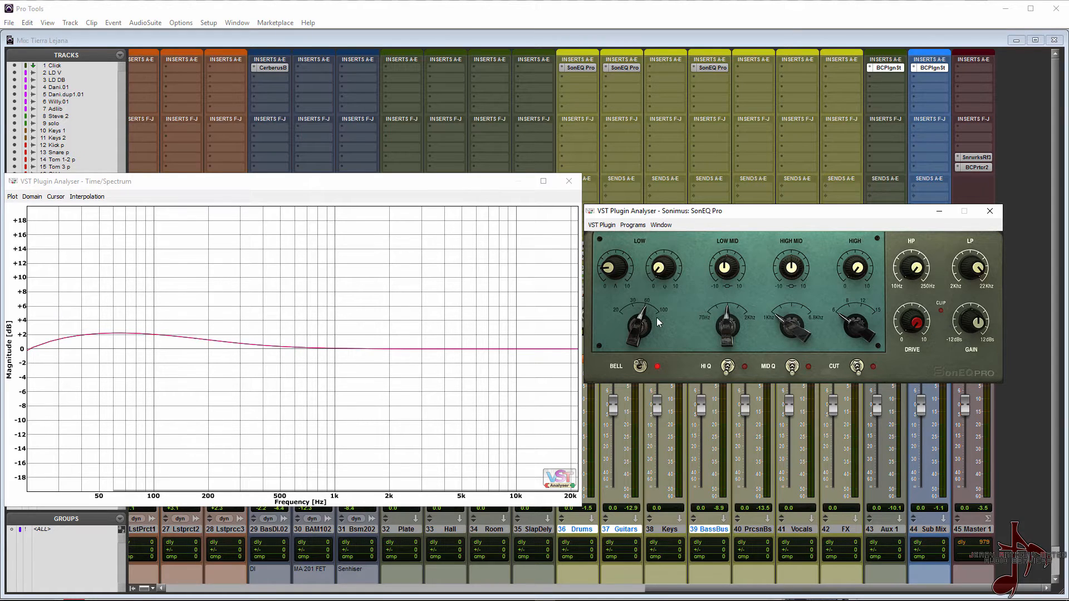
left_click(639, 367)
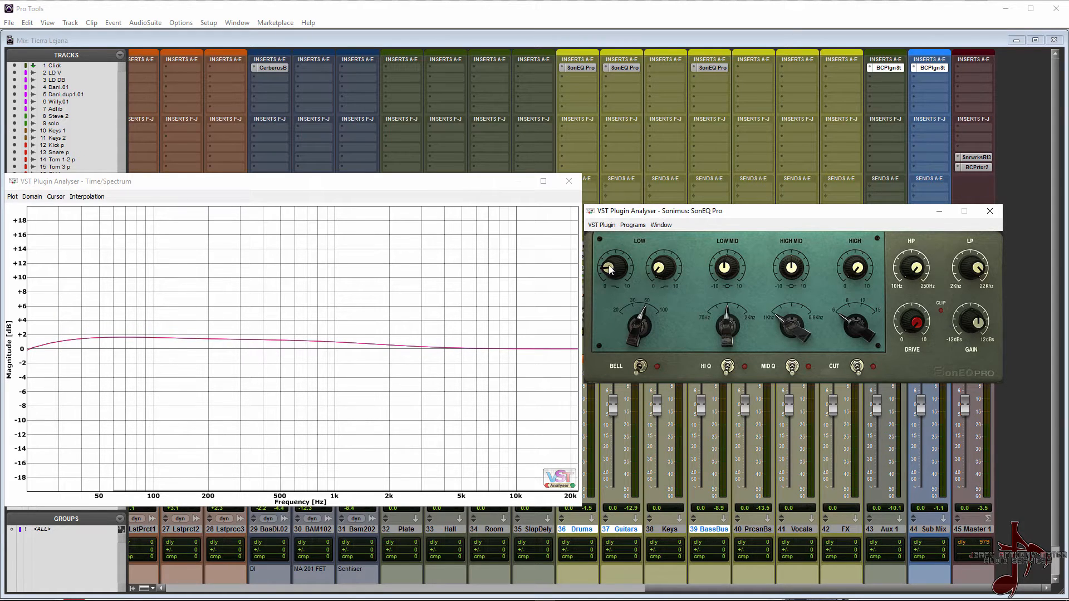
left_click_drag(610, 269, 610, 282)
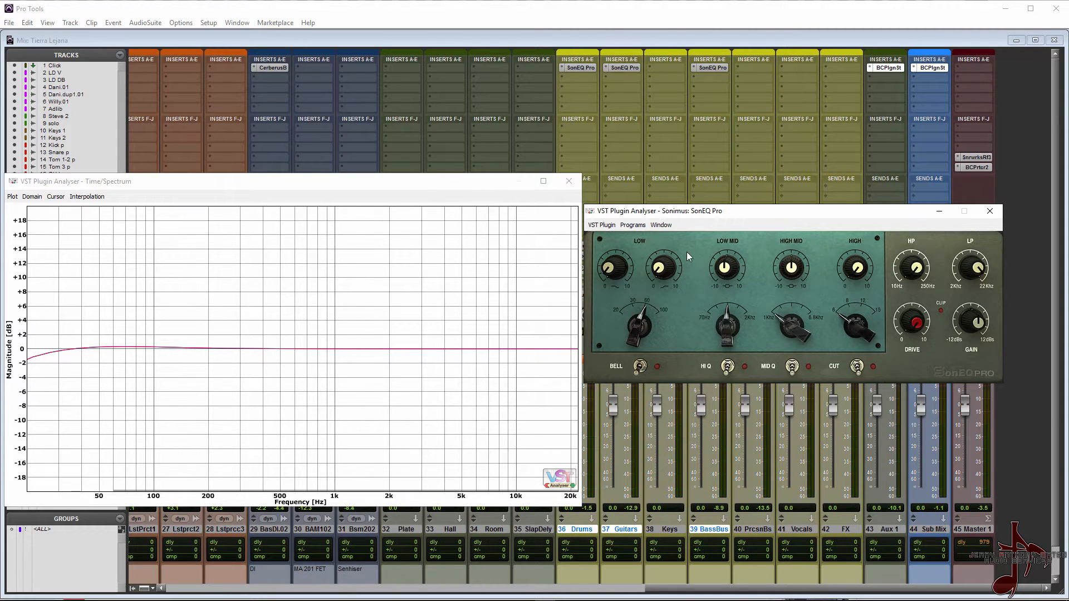
Step: Cut the LOW MID band fully at 2000 Hz, enable Hi Q, and lower its frequency to 296 Hz
mouse_move(725, 265)
left_mouse_down()
mouse_move(721, 367)
mouse_move(773, 75)
mouse_move(736, 320)
mouse_move(700, 434)
mouse_move(729, 280)
left_mouse_up()
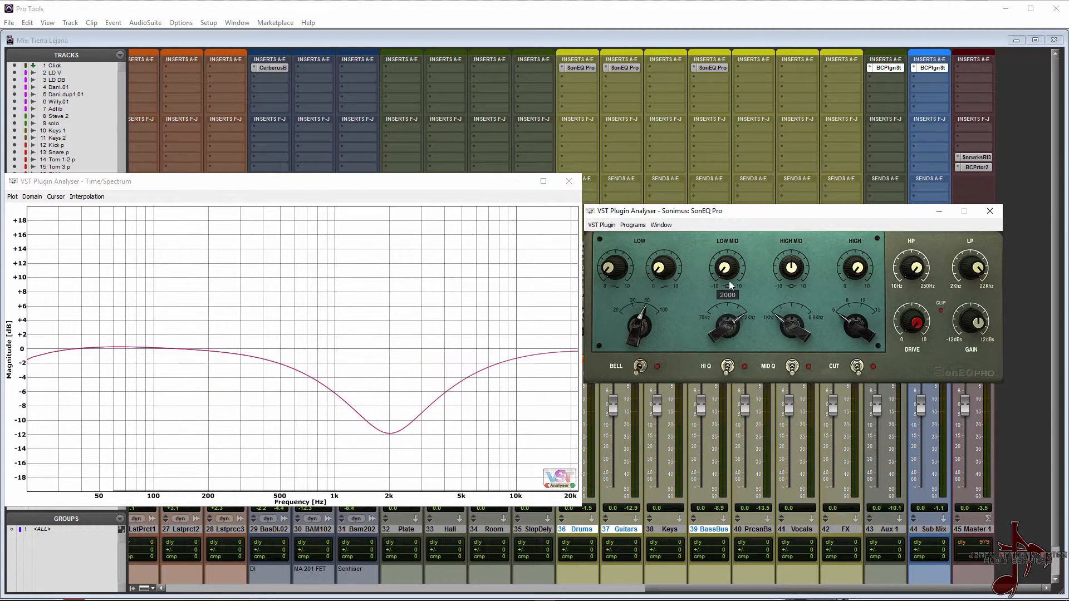
left_click(726, 366)
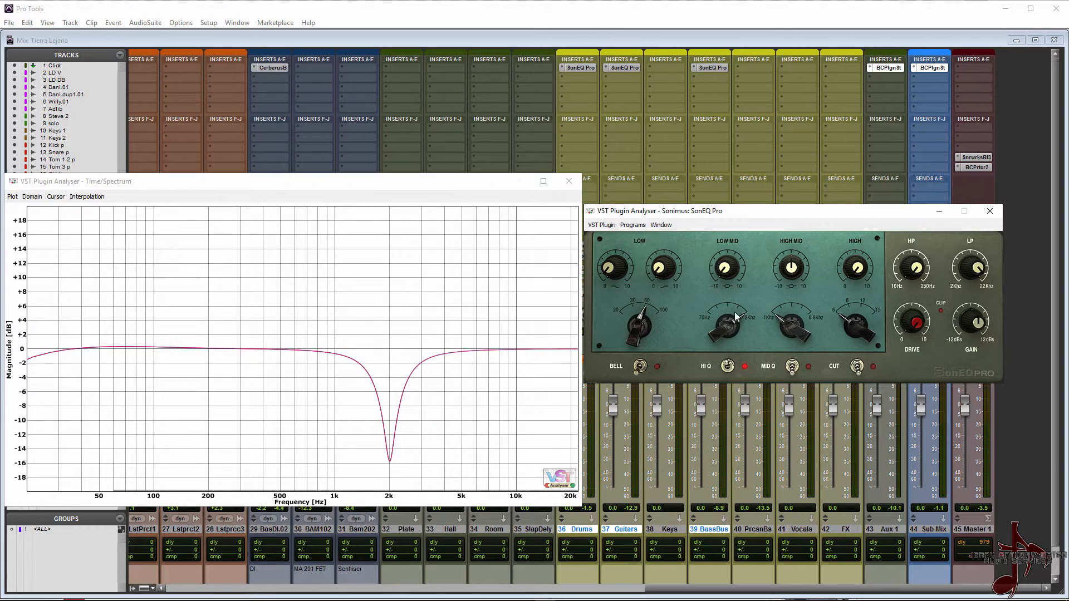
mouse_move(726, 328)
left_click_drag(726, 326, 719, 437)
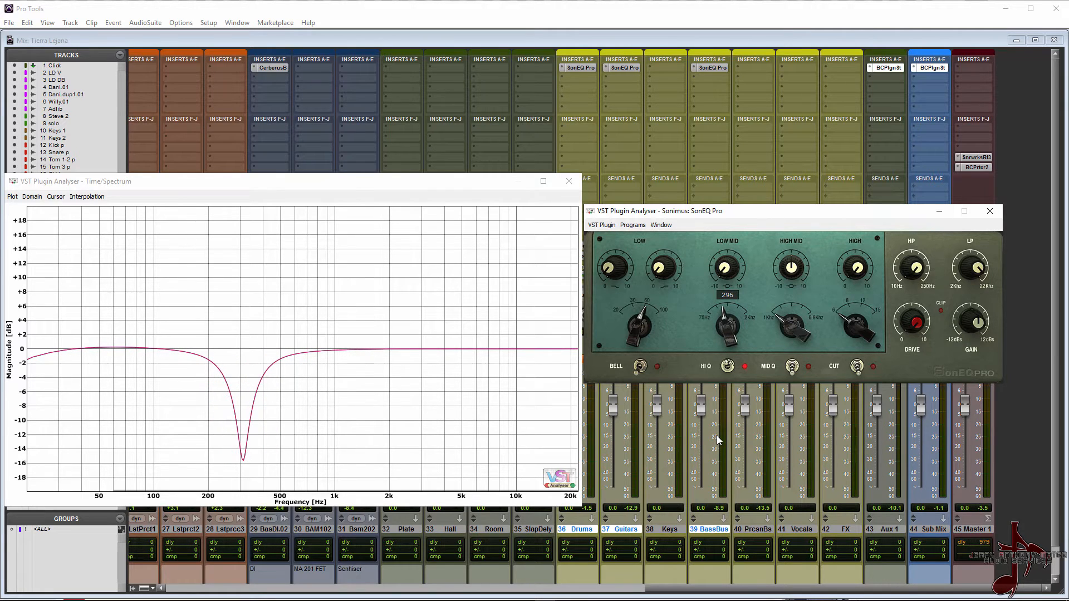
Step: Ease the LOW MID cut to -2.7 and compare its curve with Hi Q off and on
left_click_drag(733, 274, 730, 227)
left_click(727, 366)
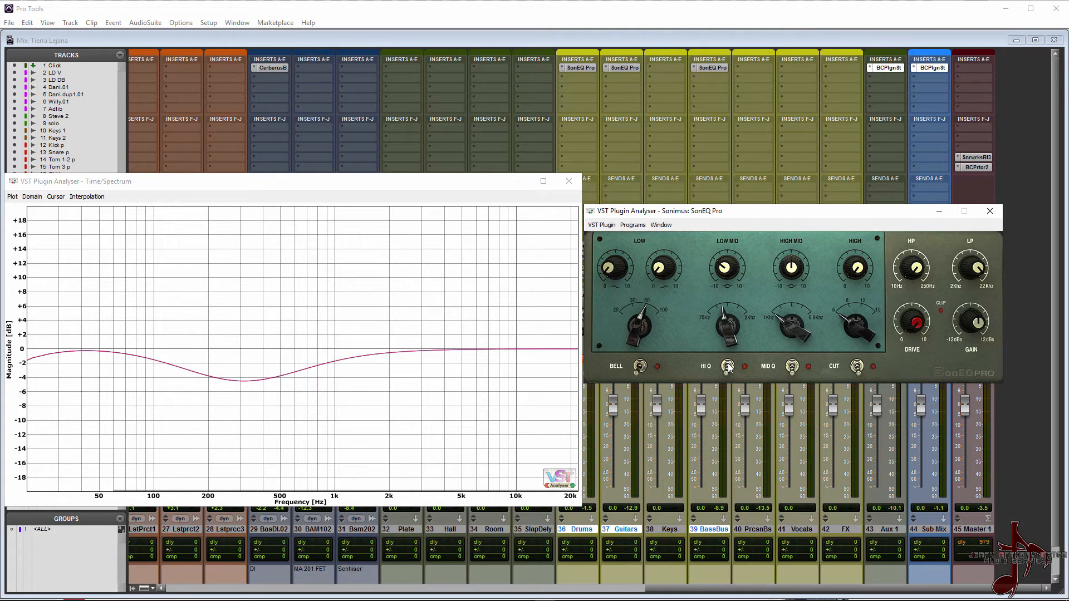
mouse_move(727, 277)
left_mouse_down()
mouse_move(739, 175)
mouse_move(709, 381)
mouse_move(724, 230)
mouse_move(706, 318)
mouse_move(709, 287)
left_mouse_up()
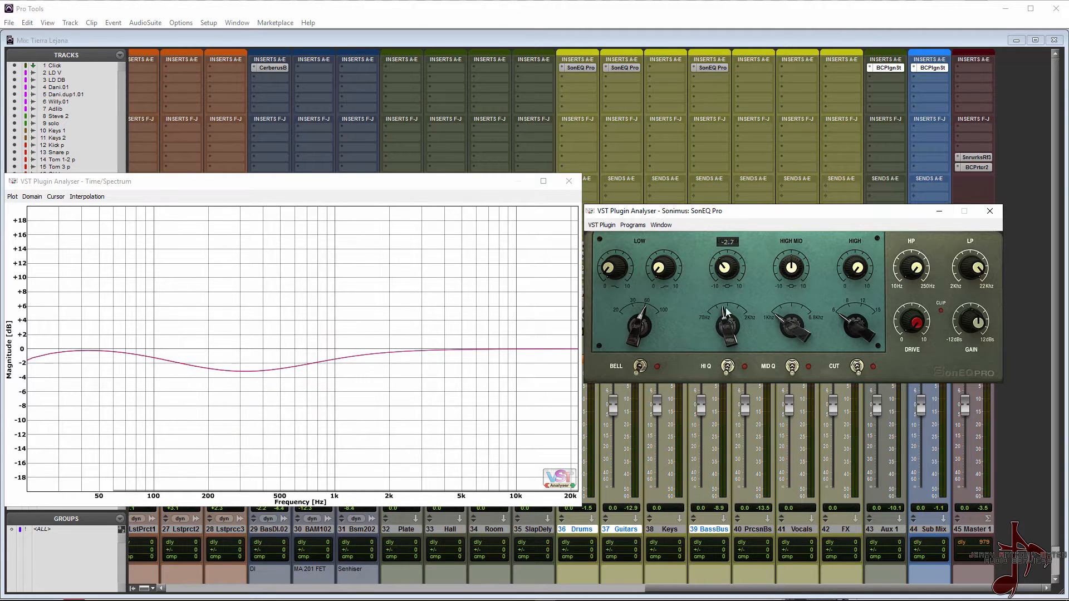
left_click(728, 366)
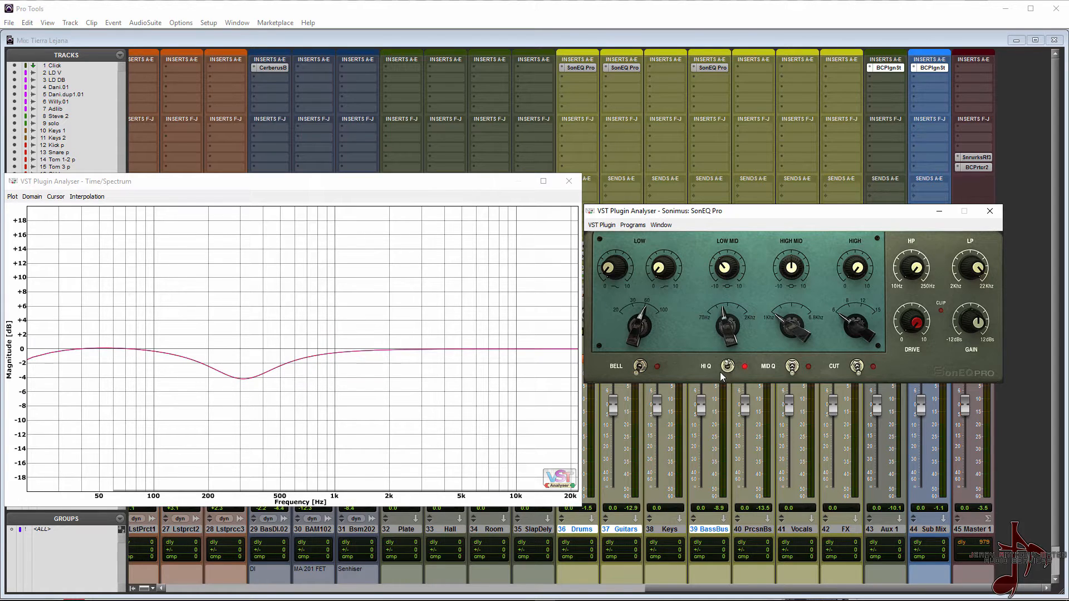
Step: Boost the LOW MID band fully with Hi Q off, and reset its gain to 0
left_click_drag(723, 278, 746, 128)
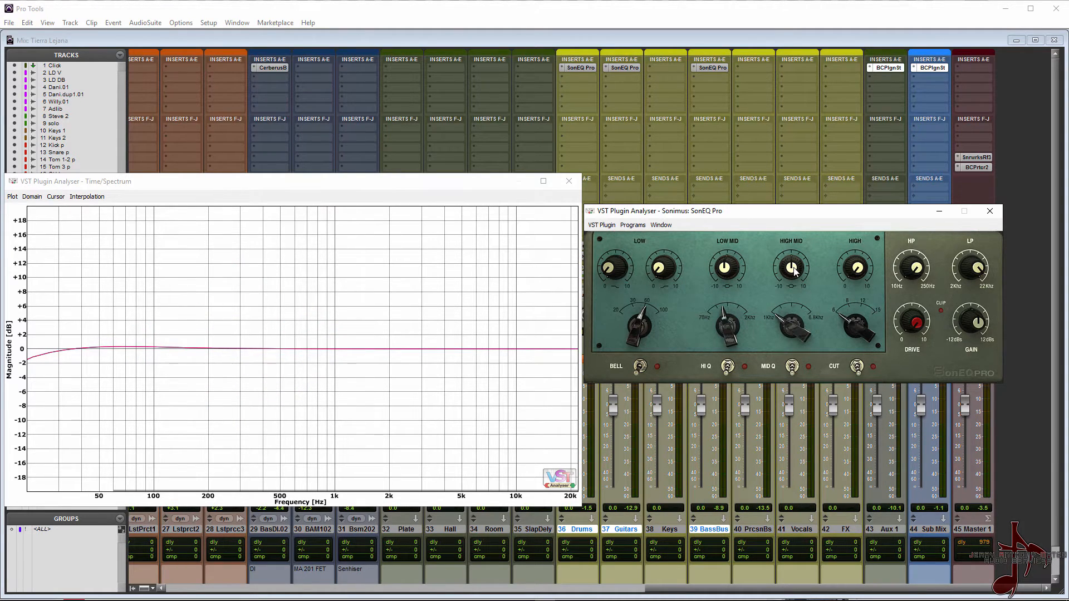
mouse_move(795, 271)
left_mouse_down()
mouse_move(780, 392)
mouse_move(820, 163)
mouse_move(788, 421)
mouse_move(811, 223)
mouse_move(791, 267)
left_mouse_up()
left_click_drag(728, 278, 756, 118)
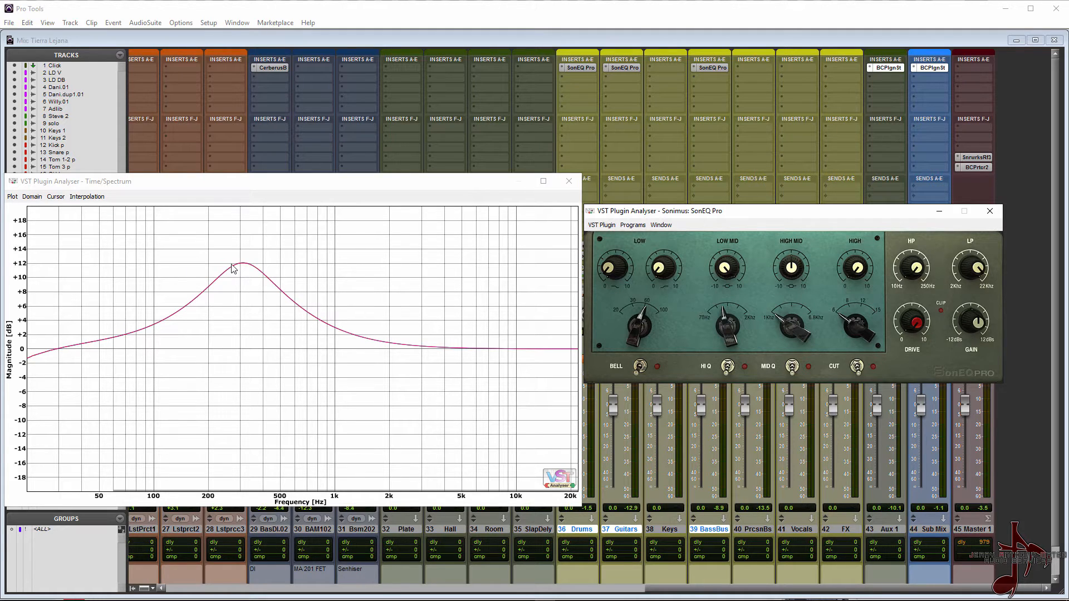
left_click(726, 270, "ctrl")
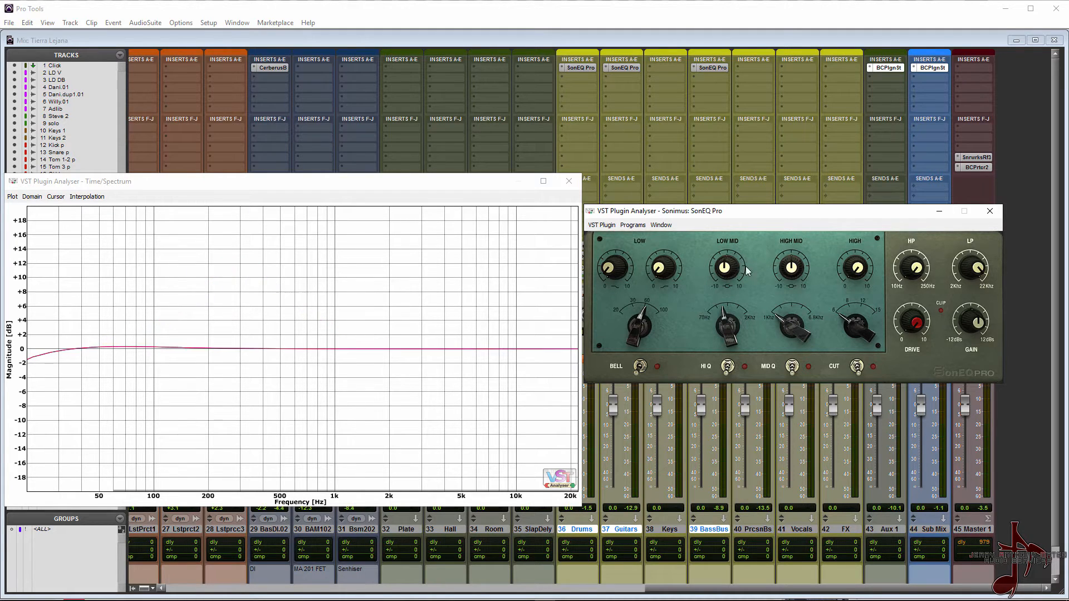
Step: Compare a full boost and a full cut of the HIGH MID band at 1 kHz, ending on the cut
left_click_drag(791, 268, 803, 213)
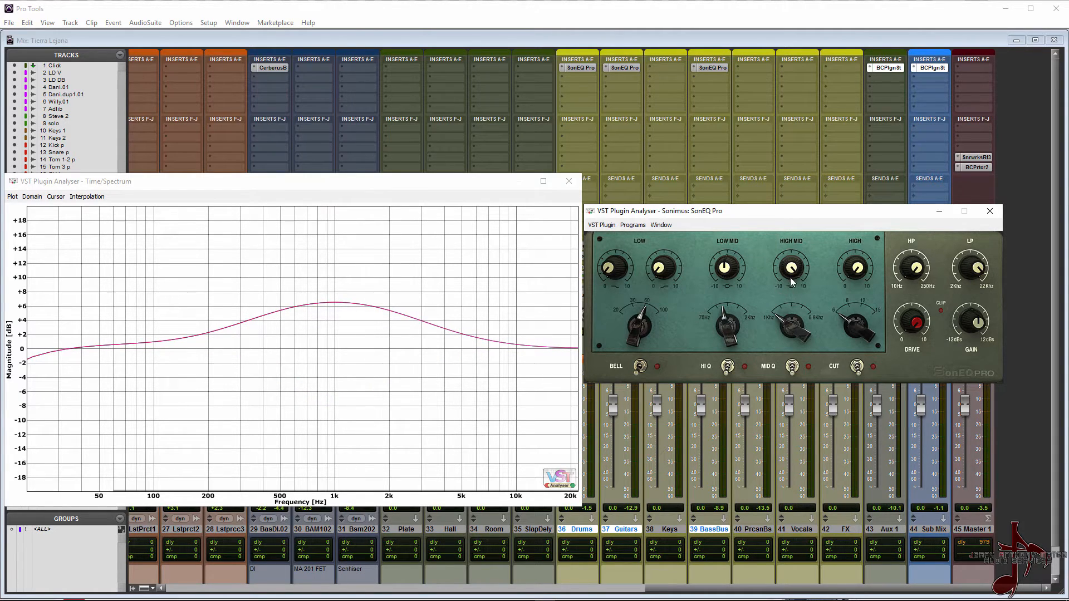
left_click_drag(790, 270, 770, 457)
left_click_drag(811, 266, 864, 21)
left_click_drag(790, 268, 772, 484)
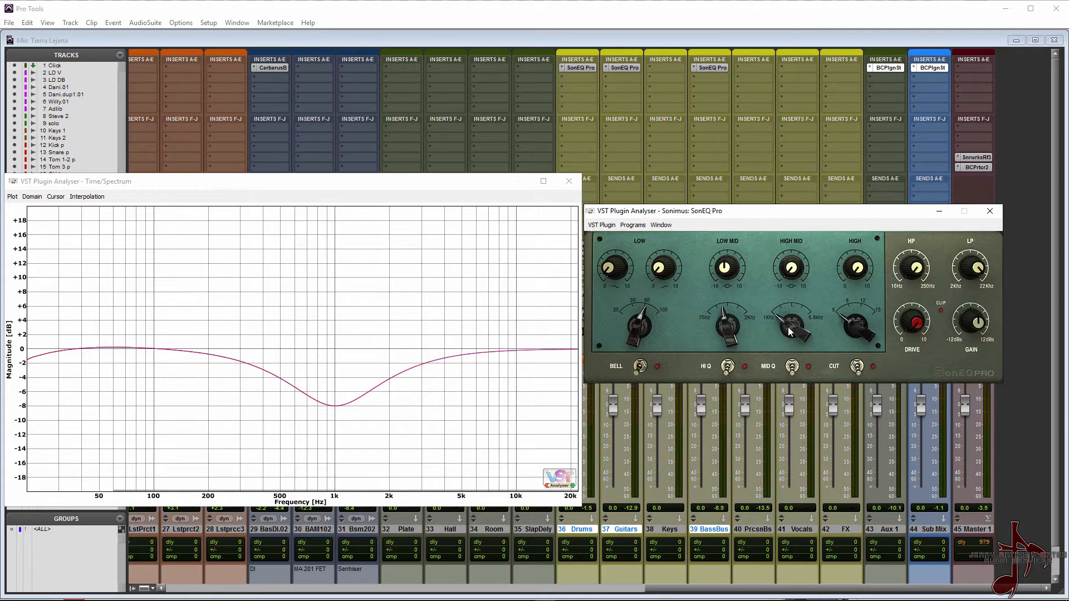
Step: Raise the HIGH MID frequency to 6.8 kHz and reset the band's gain to 0
left_click_drag(794, 330, 801, 296)
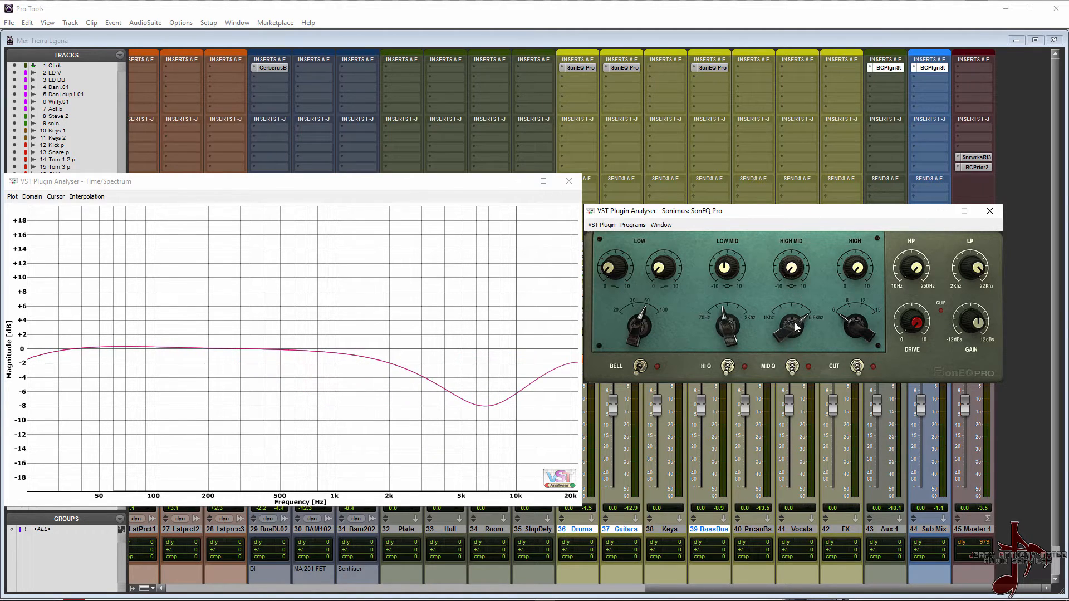
left_click_drag(795, 328, 800, 272)
double_click(799, 272)
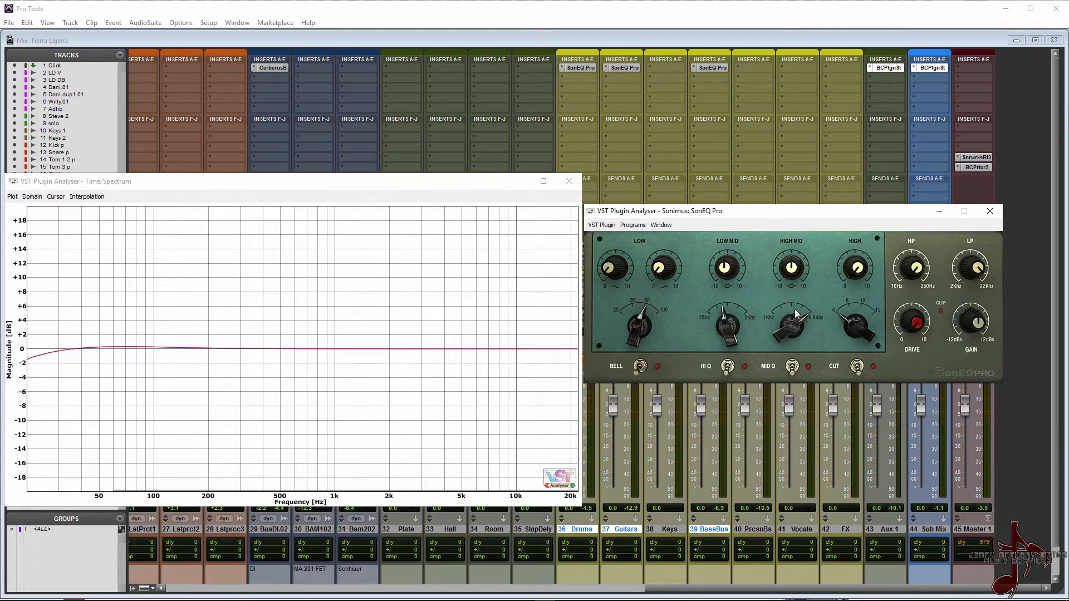
Step: Boost the HIGH MID band fully, compare Mid Q on and off, and lower its frequency to 2.3 kHz with Mid Q on
left_click(791, 366)
left_click_drag(794, 289, 817, 138)
left_click(795, 368)
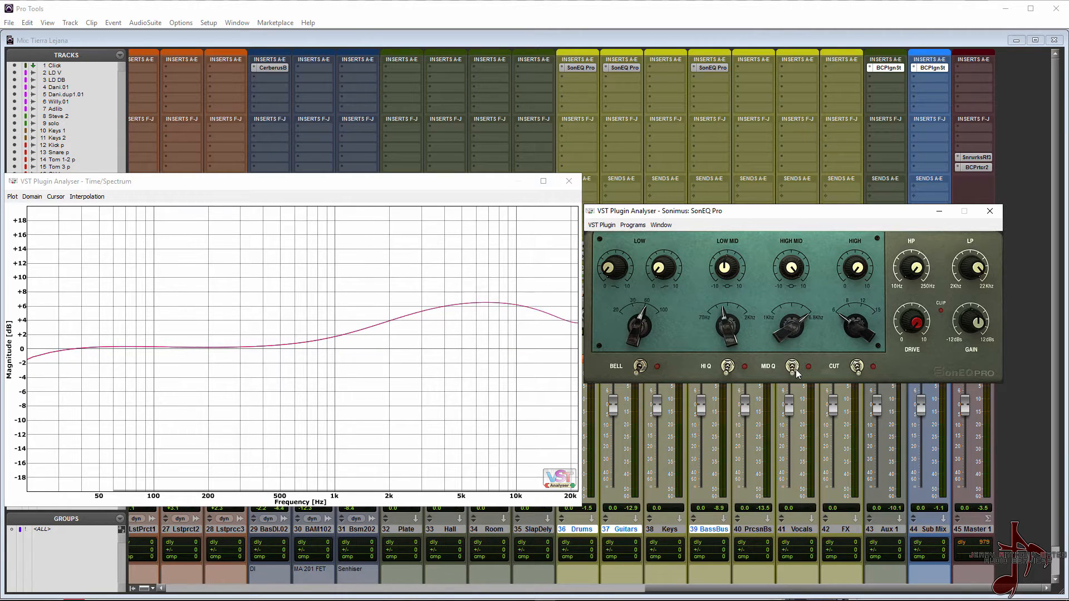
left_click_drag(791, 328, 786, 403)
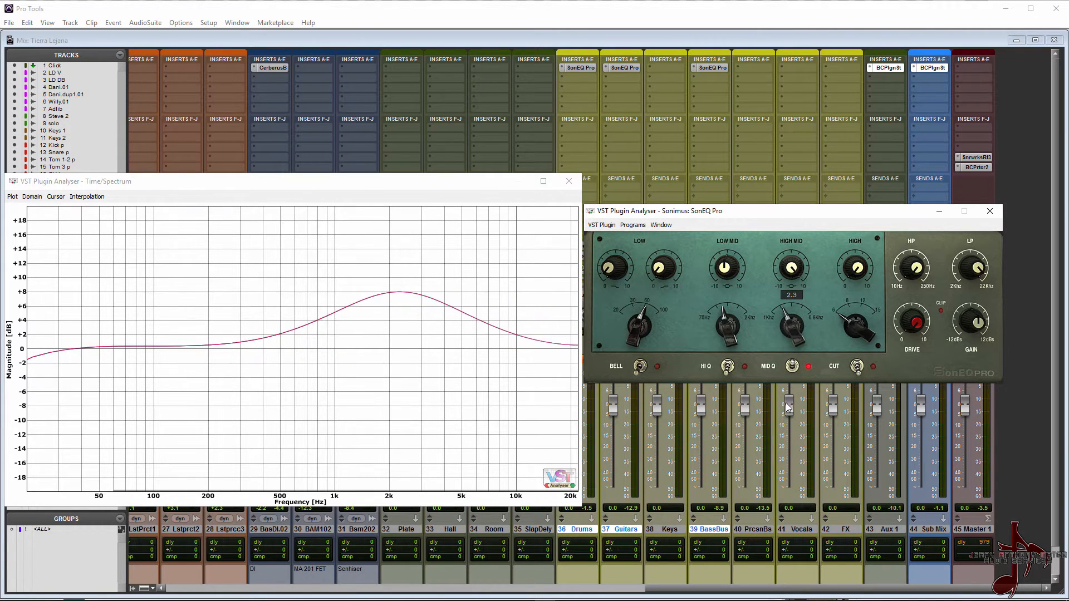
Step: Compare a full HIGH MID cut with Mid Q on and off, set its frequency to mid-range, and reset its gain to 0
left_click(792, 368)
left_click_drag(800, 290, 789, 389)
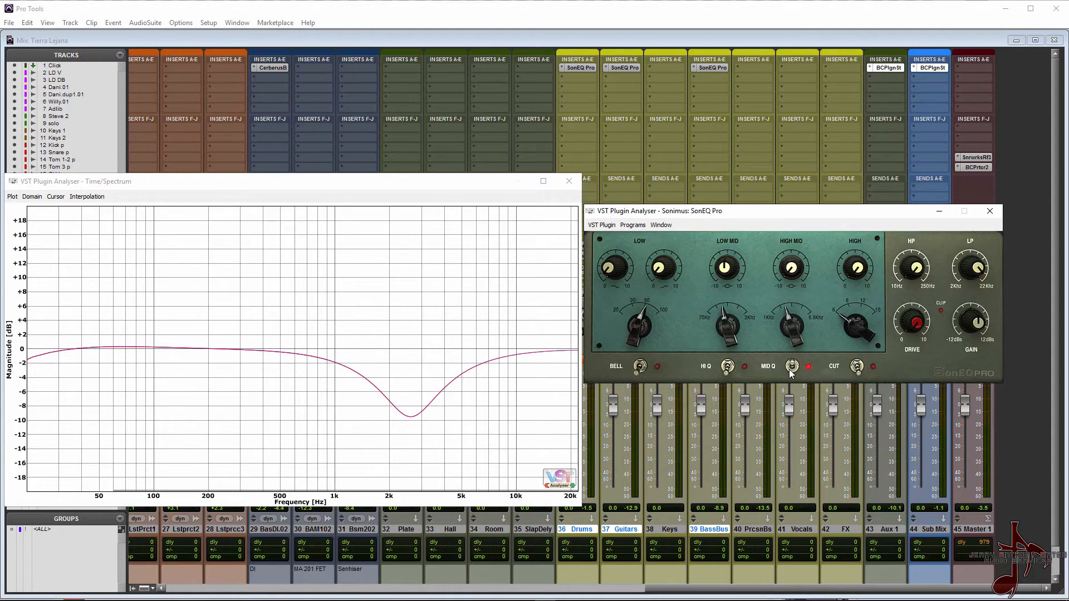
scroll(795, 338, "up", 3)
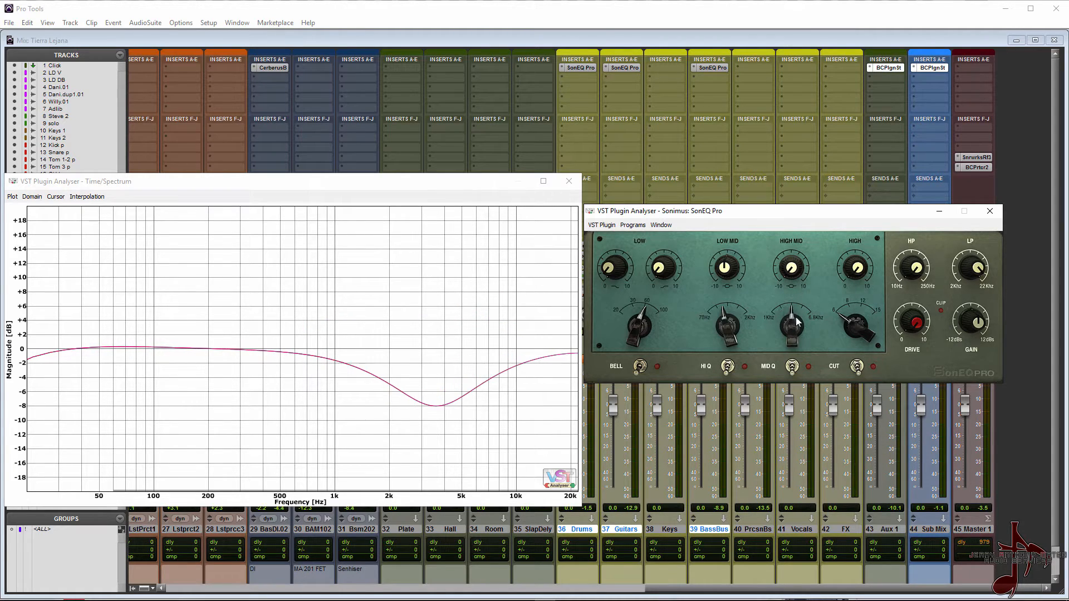
scroll(794, 272, "up", 4)
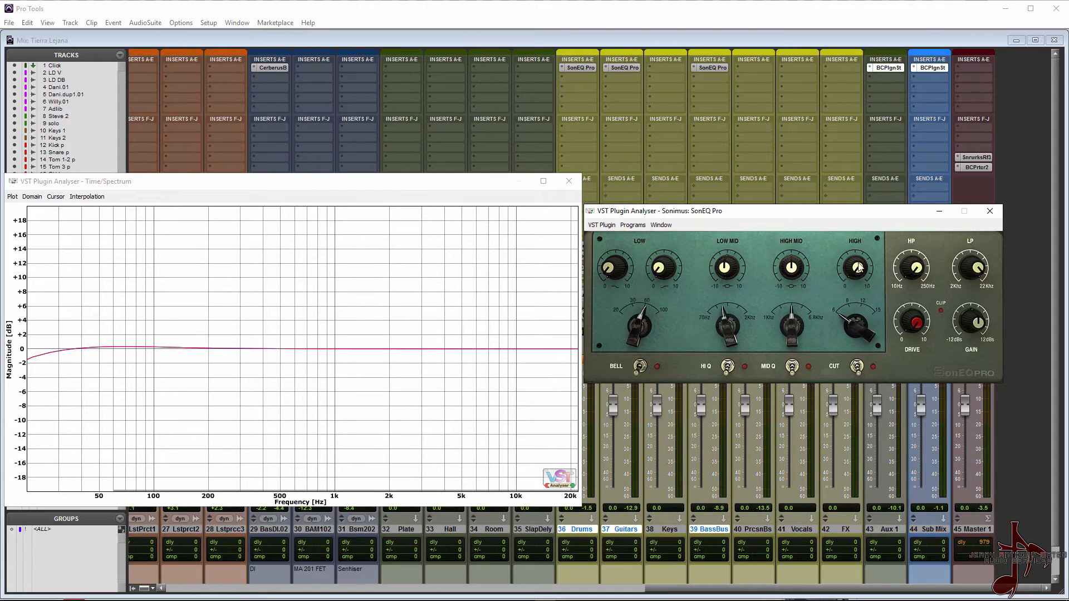
Step: Boost the HIGH band fully, try its frequency settings, and switch the band to Cut
left_click_drag(851, 273, 874, 129)
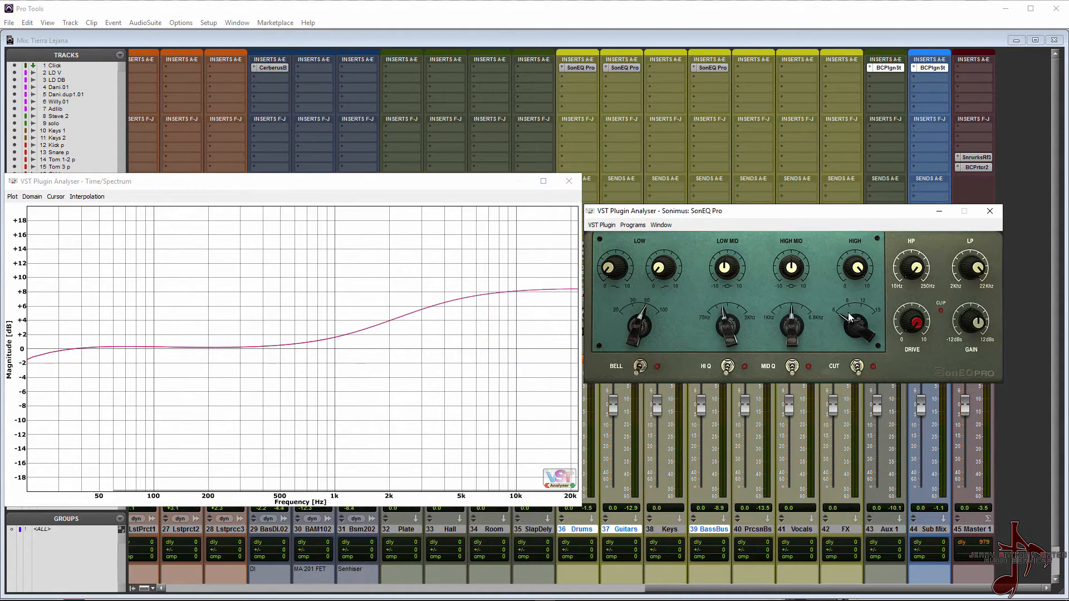
left_click_drag(863, 330, 858, 390)
left_click(856, 368)
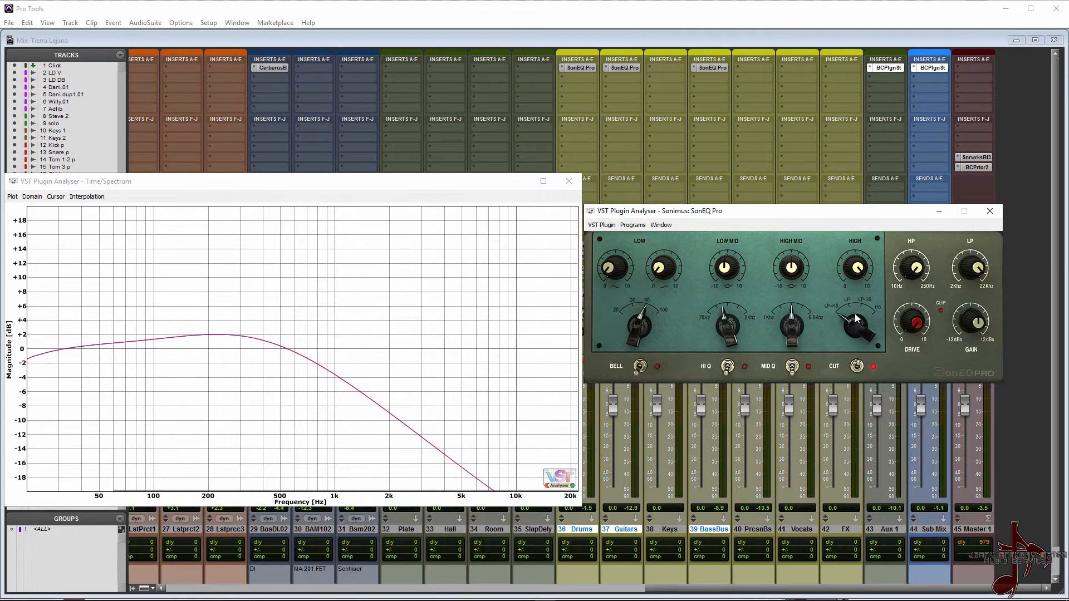
Step: Step the HIGH band's Cut filter through its types, including HS, ending on LP-HS between LP and HS
left_click_drag(857, 319, 870, 262)
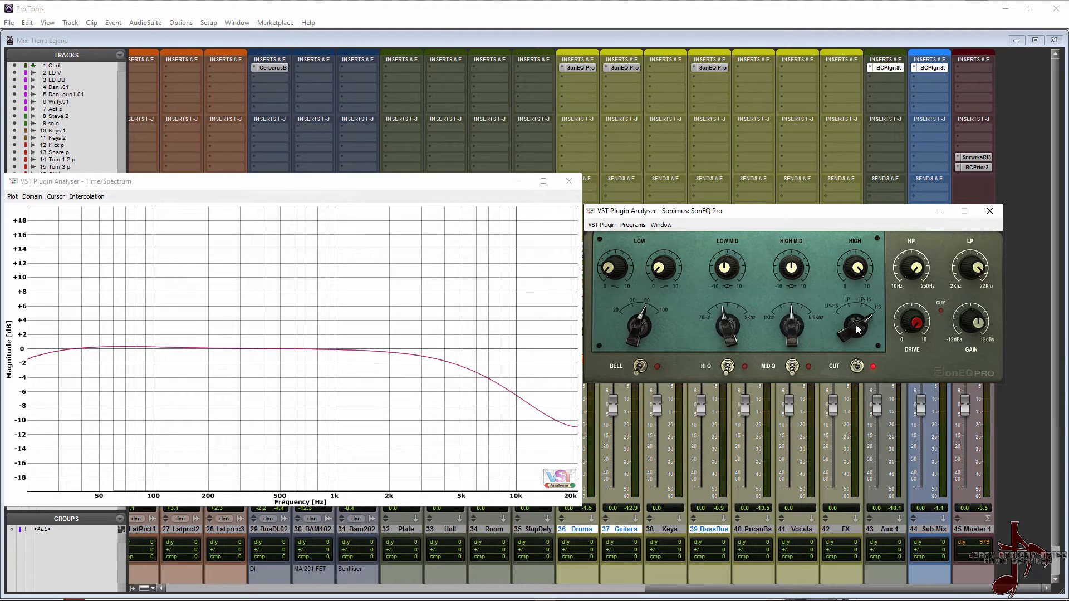
left_click_drag(857, 285, 832, 518)
left_click_drag(852, 357, 856, 359)
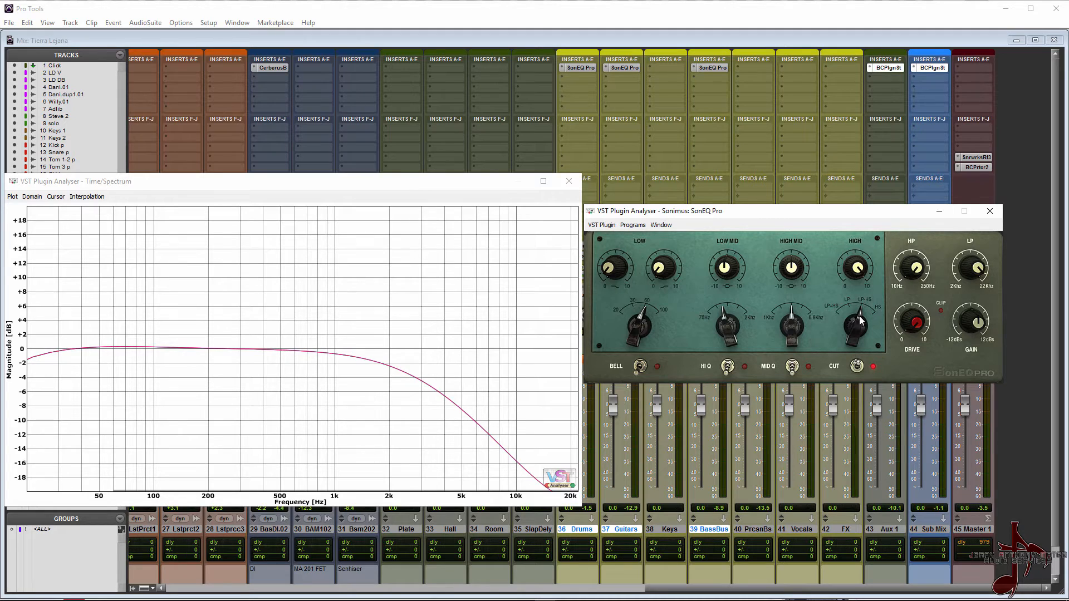
Step: Compare the HIGH band with Cut off and on, try the filter types up to HS, and reset the band with Cut off
left_click(858, 366)
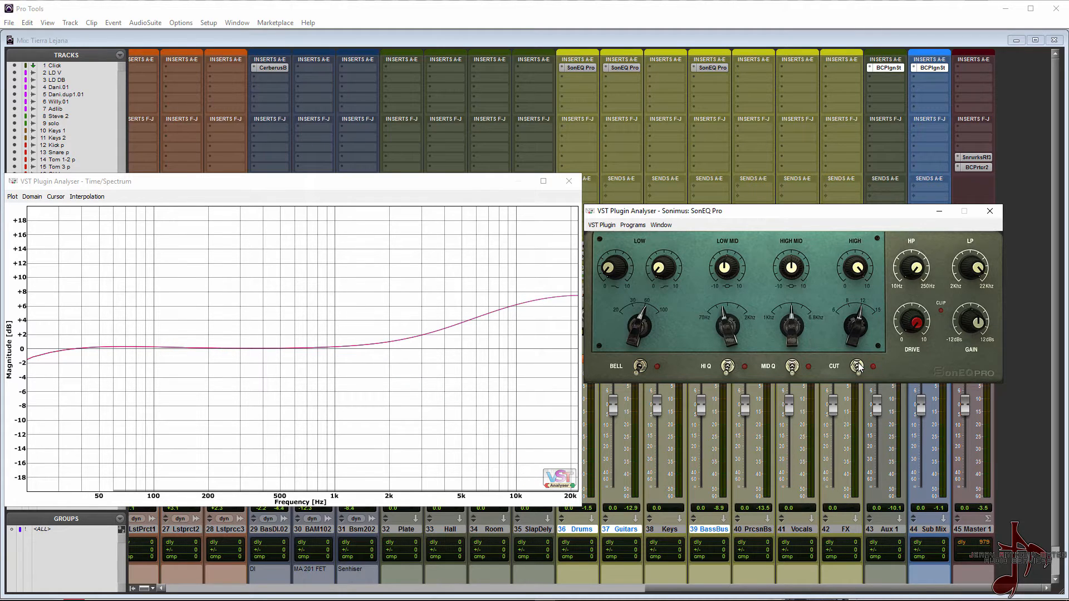
left_click(858, 365)
left_click_drag(861, 325, 857, 341)
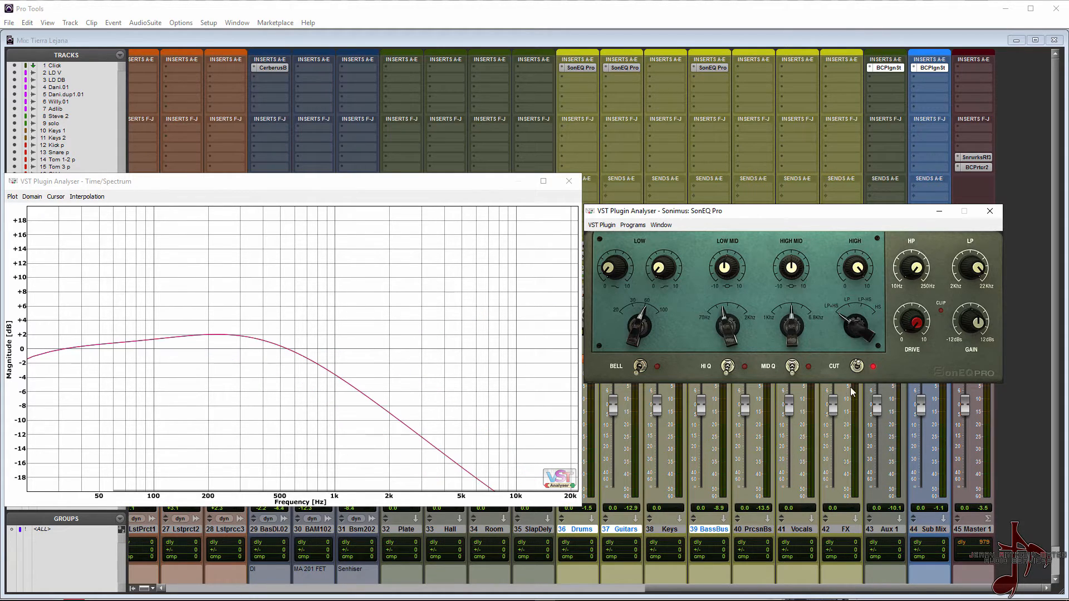
mouse_move(851, 391)
left_mouse_down()
mouse_move(857, 355)
mouse_move(856, 390)
left_mouse_up()
left_click_drag(860, 332, 870, 242)
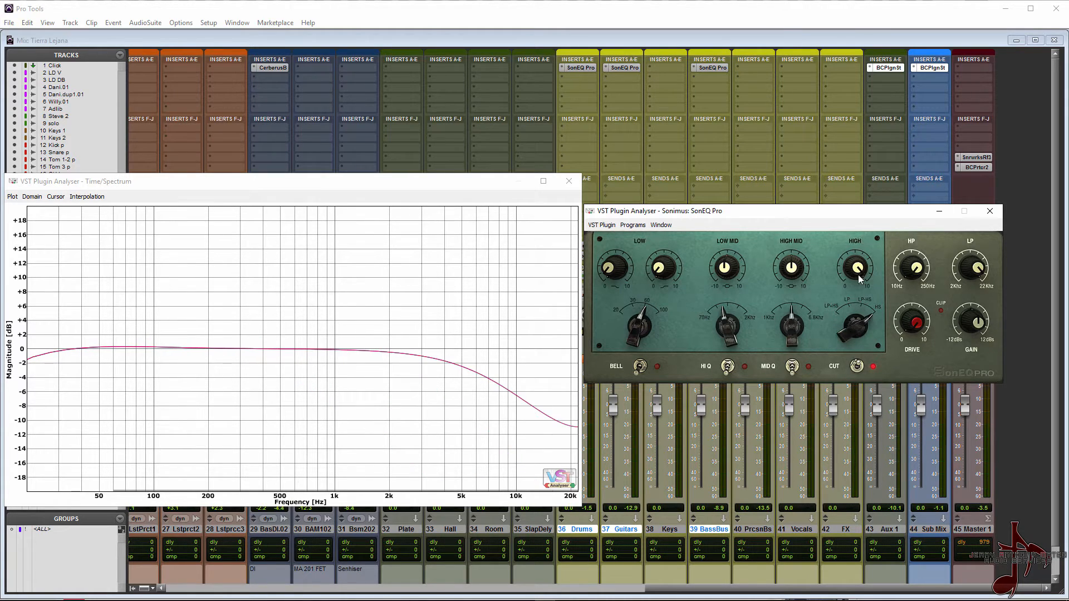
left_click(858, 368)
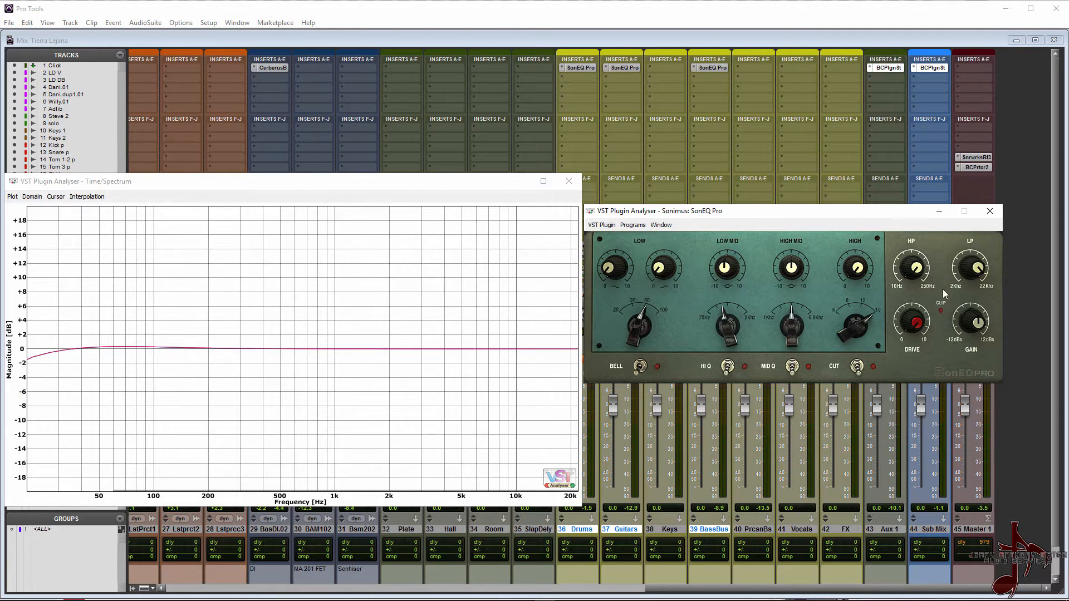
Step: Sweep the HP filter up to 250 Hz and back, and sweep the LP filter down and fully back up
left_click_drag(915, 271, 941, 101)
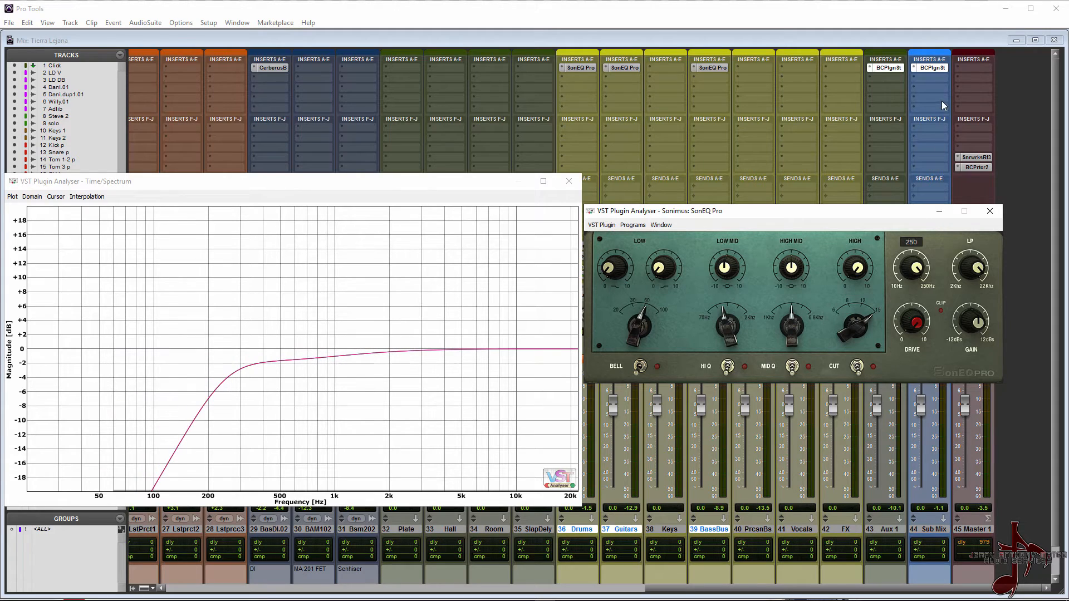
left_click_drag(920, 236, 910, 292)
mouse_move(918, 271)
left_click_drag(919, 272, 909, 315)
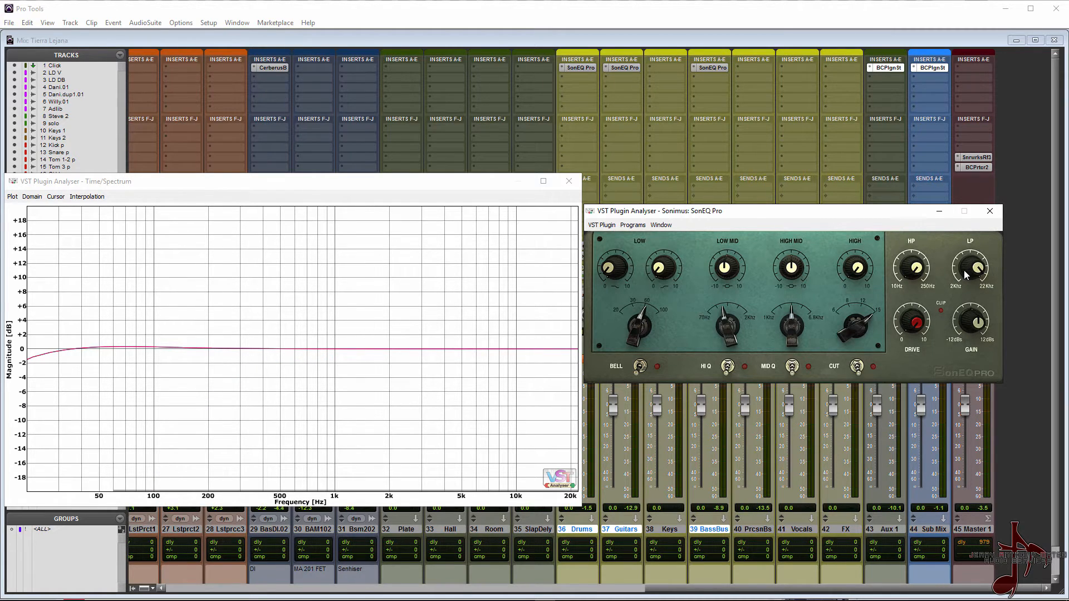
left_click_drag(967, 272, 947, 407)
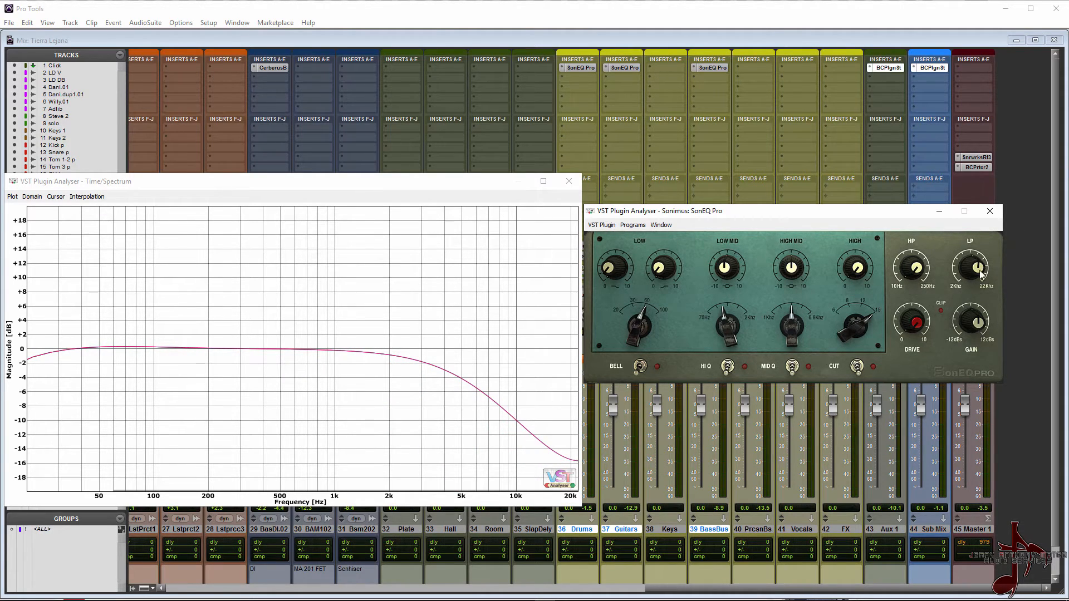
left_click_drag(983, 272, 1007, 160)
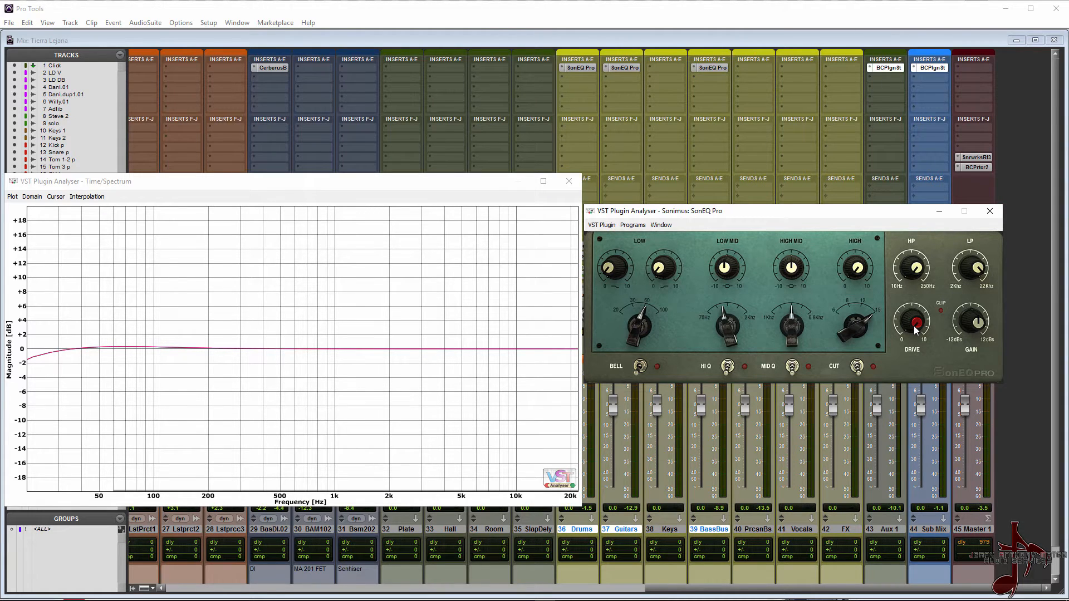
Step: Try higher DRIVE settings on the frequency response and run the harmonic distortion measurement
left_click_drag(916, 331, 923, 155)
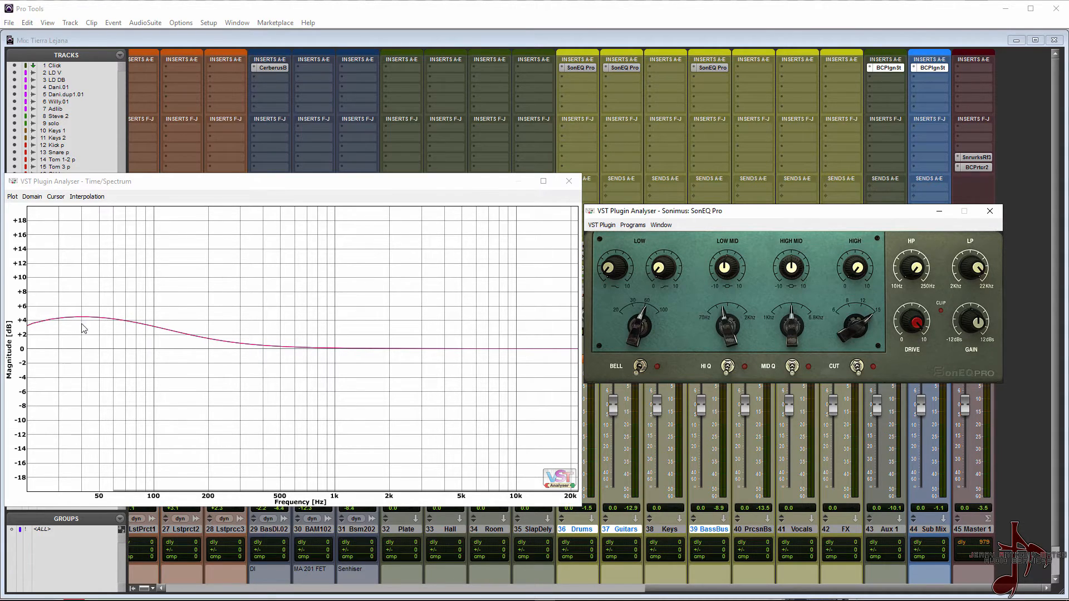
left_click(601, 225)
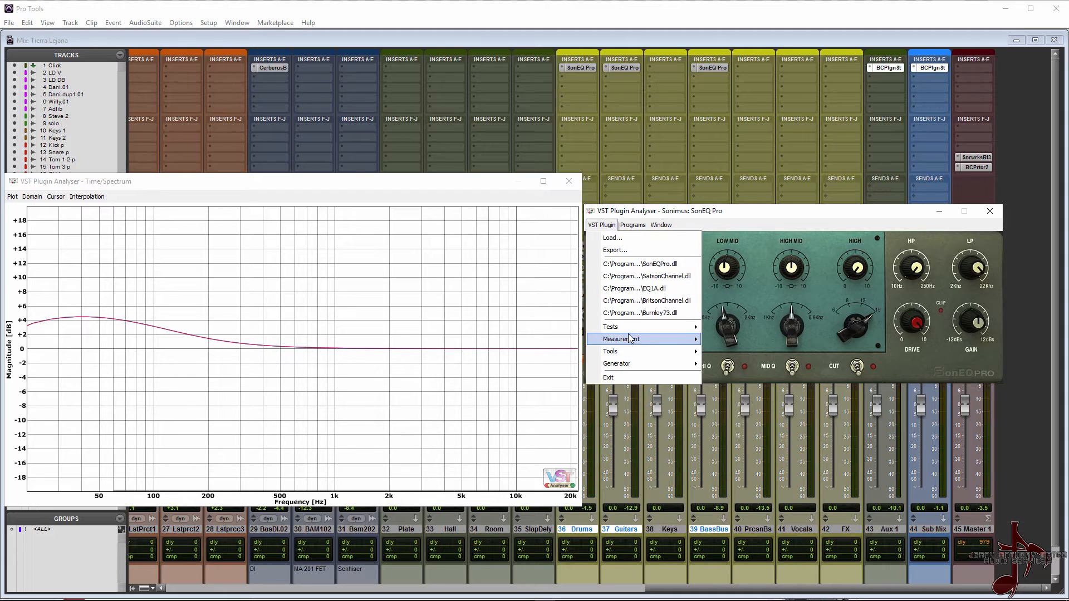
mouse_move(646, 339)
left_click(785, 353)
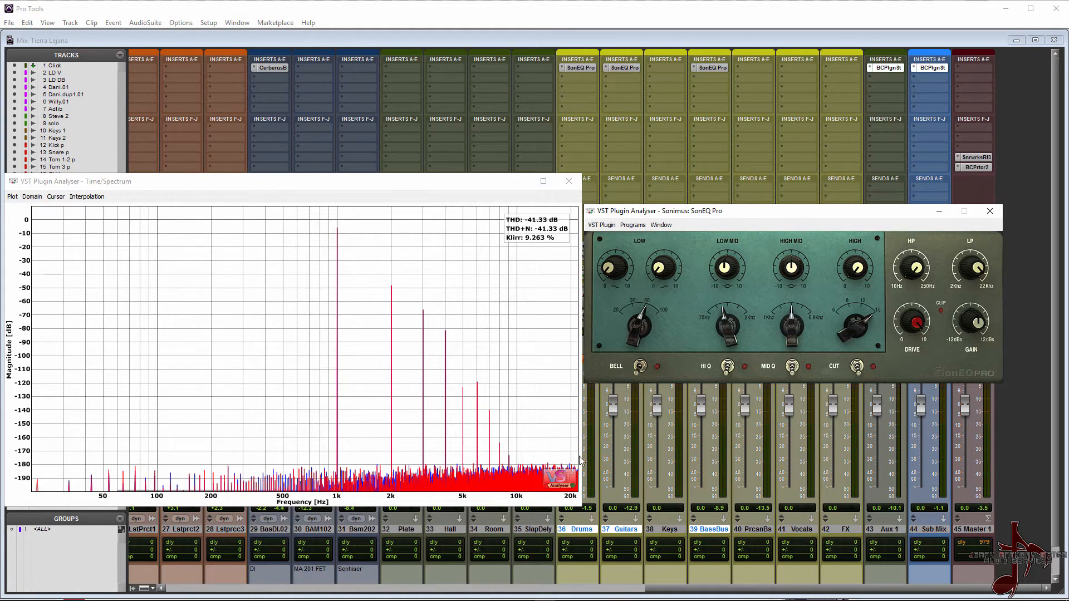
Step: Raise DRIVE to compare the harmonics, reset it to its default, and close the plugin analyser
left_click_drag(912, 327, 947, 69)
left_click(913, 323, "ctrl")
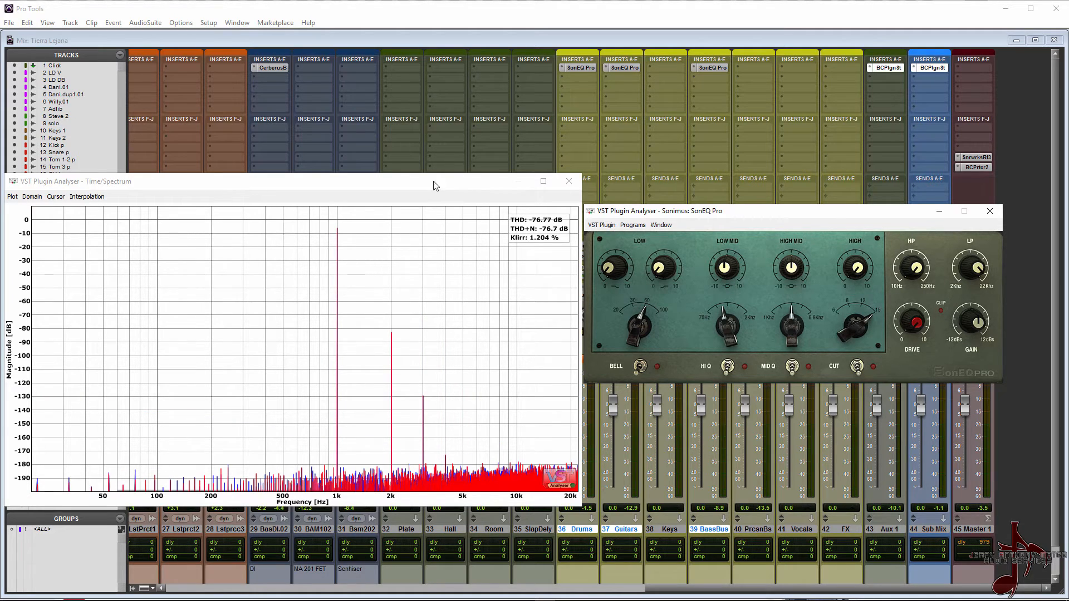
left_click(989, 211)
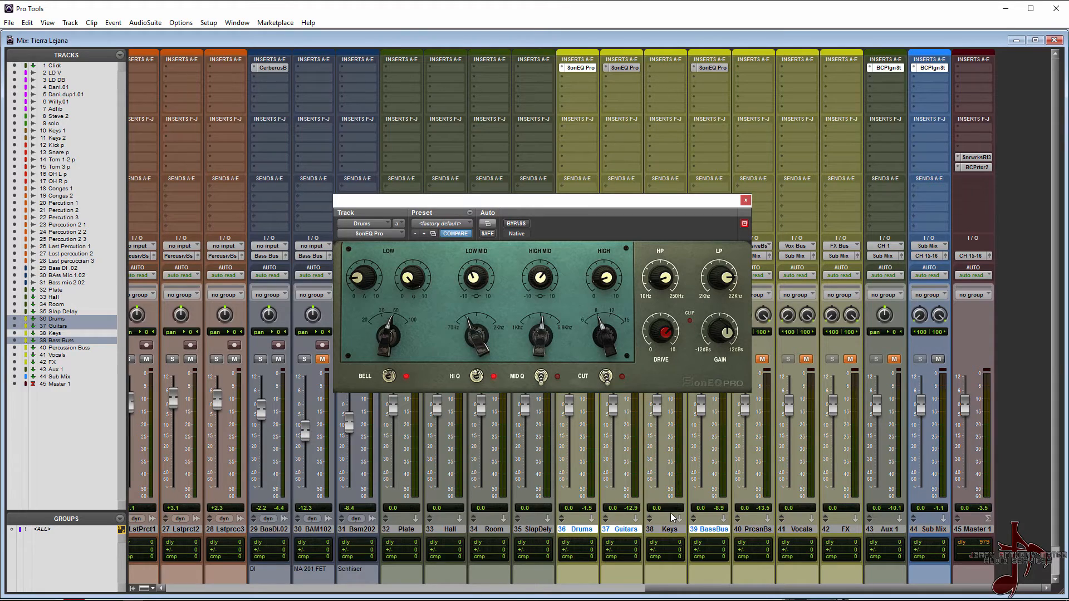
Step: Show the SonEQ Pro settings on the Kick p track and close the plugin window
left_click_drag(657, 589, 333, 285)
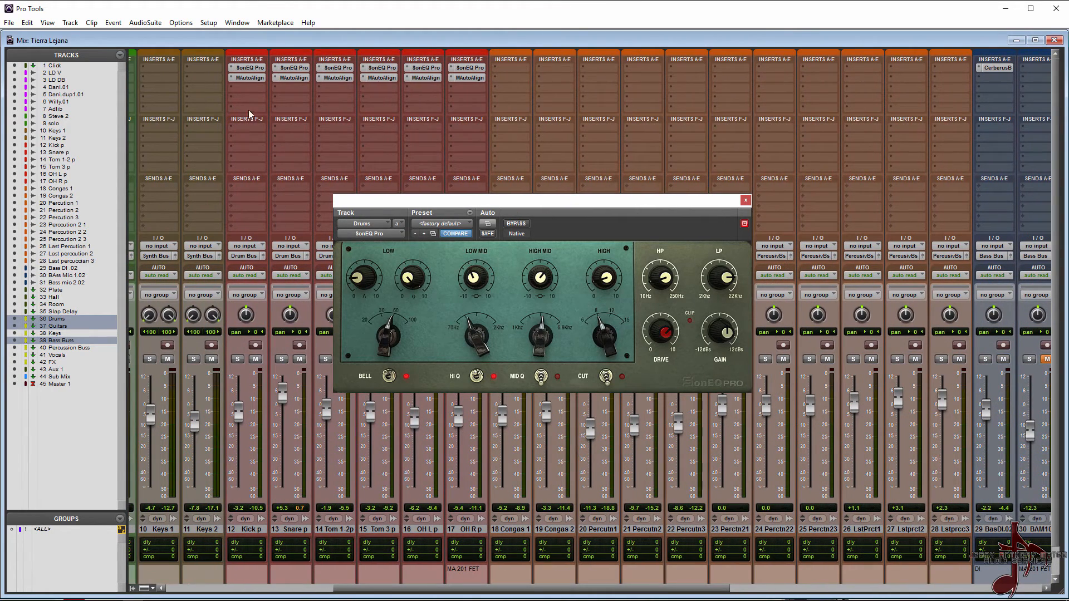
left_click(252, 68)
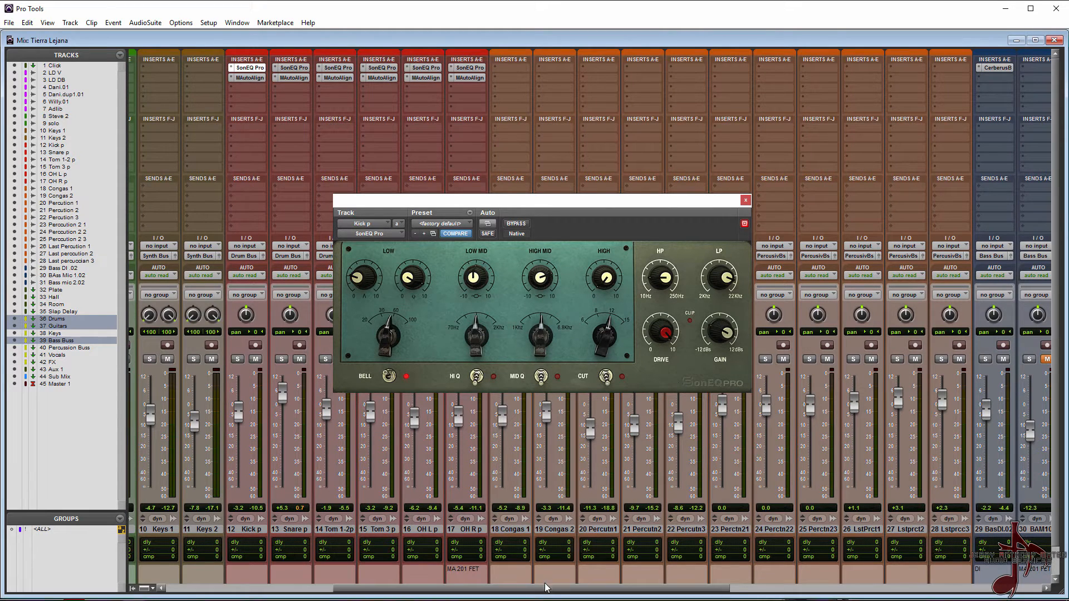
left_click_drag(539, 593, 852, 593)
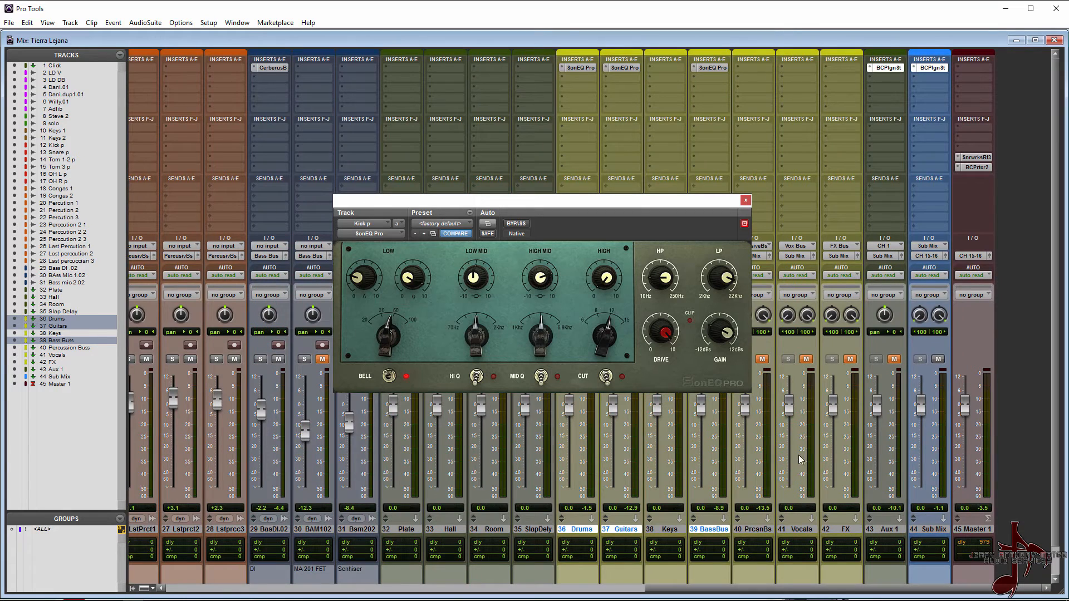
left_click(744, 201)
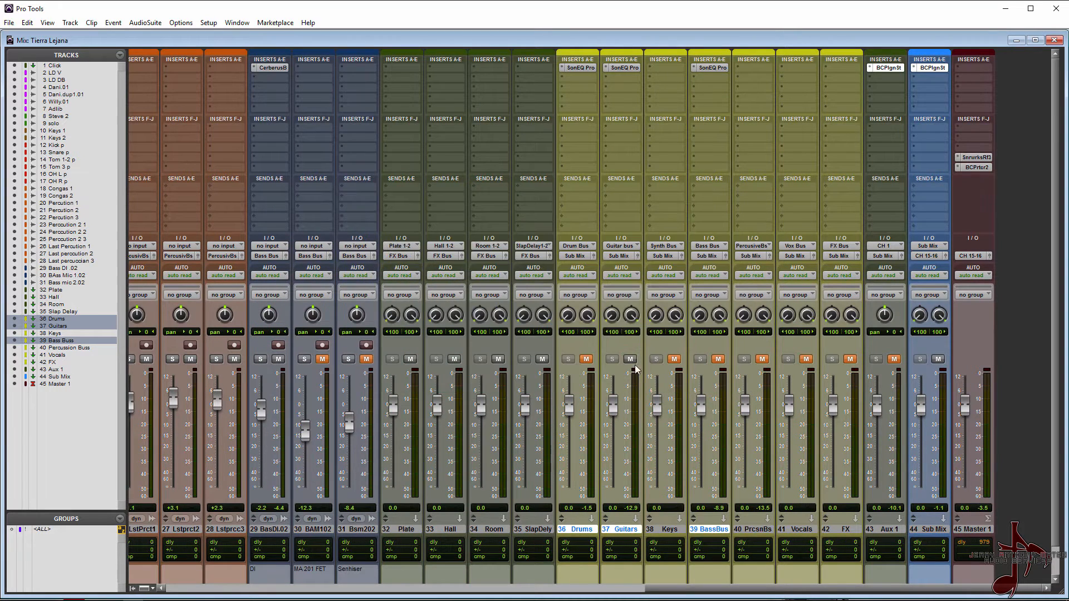
Step: Unmute the Drums and PrcsnBs tracks and add PrcsnBs to the track selection
left_click(583, 359)
left_click(761, 359)
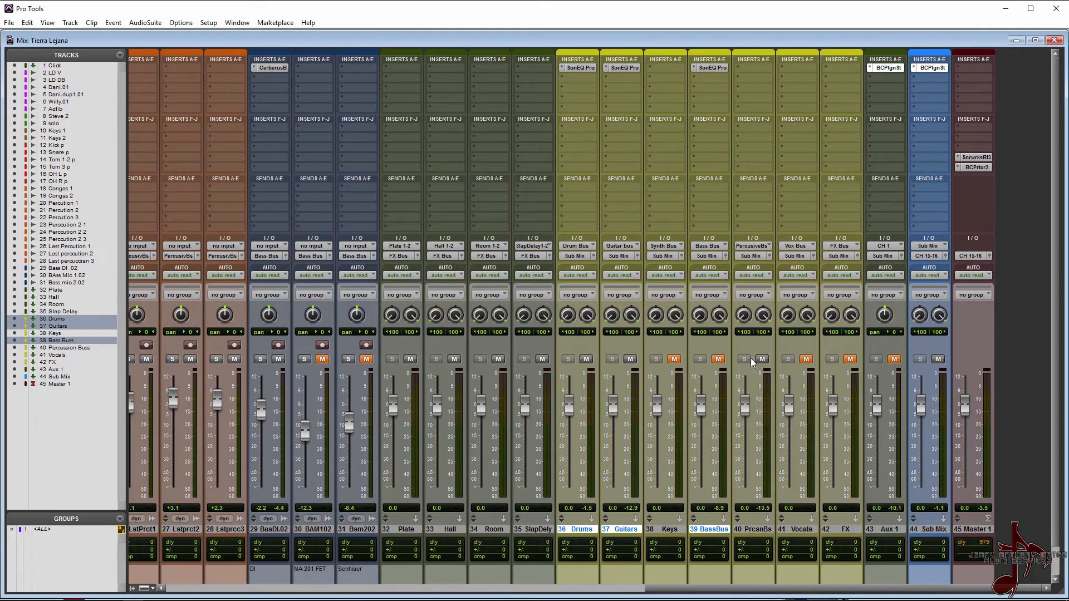
left_click(755, 530, "ctrl")
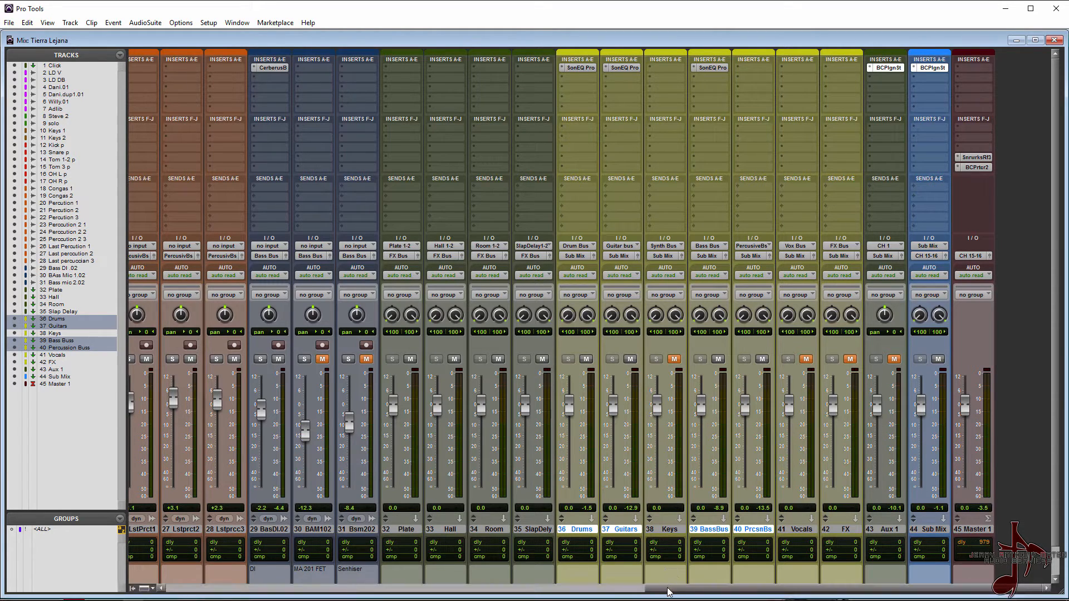
Step: Open the SonEQ Pro on the Drums bus and take the selected buses' SonEQ Pro inserts out of bypass
left_click_drag(671, 589, 327, 576)
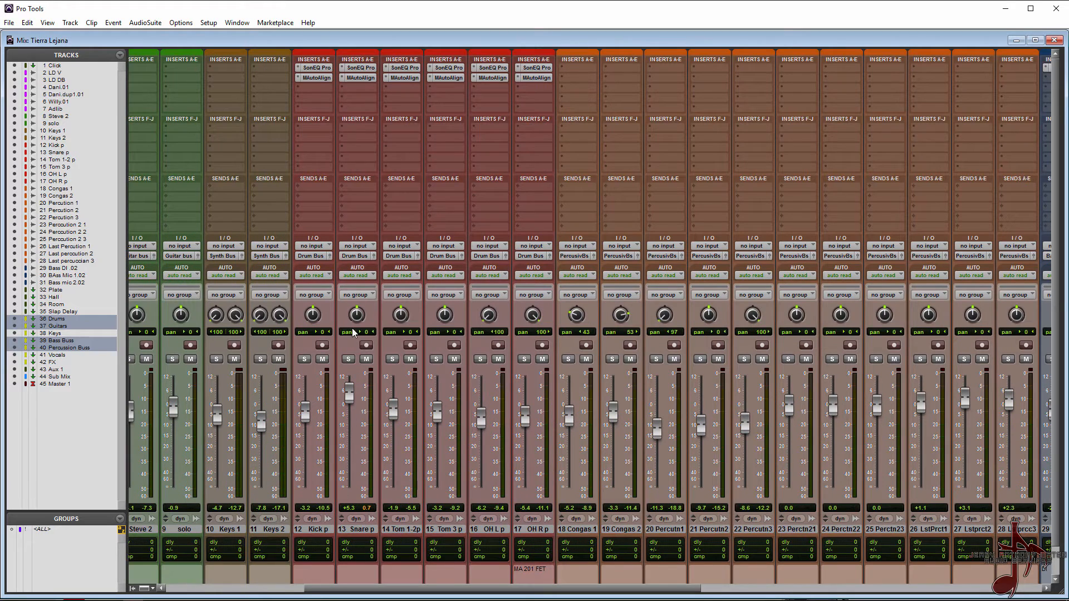
left_click_drag(398, 589, 795, 582)
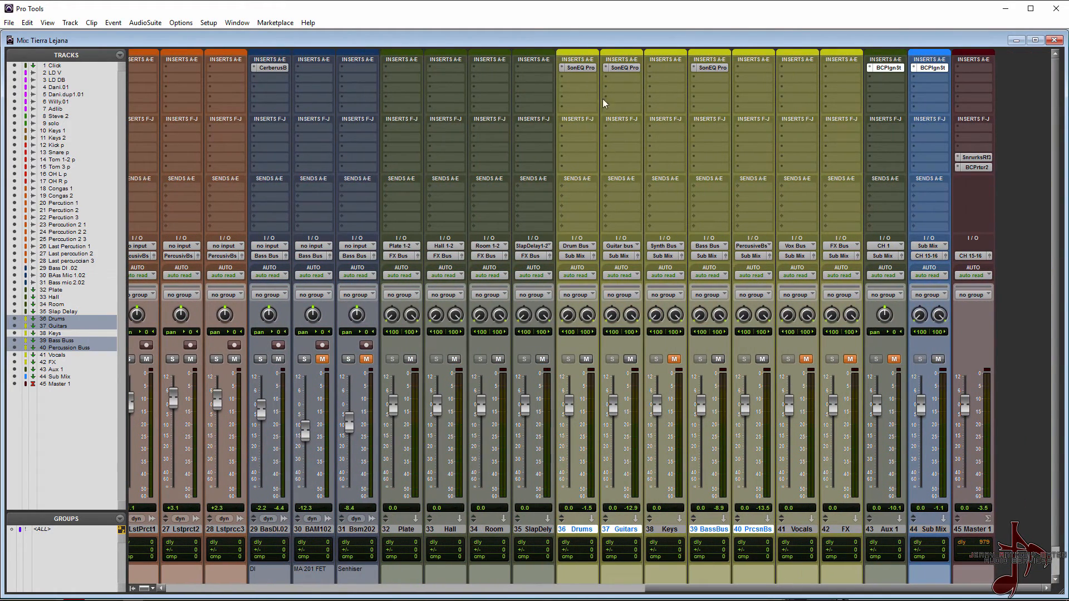
left_click(581, 67)
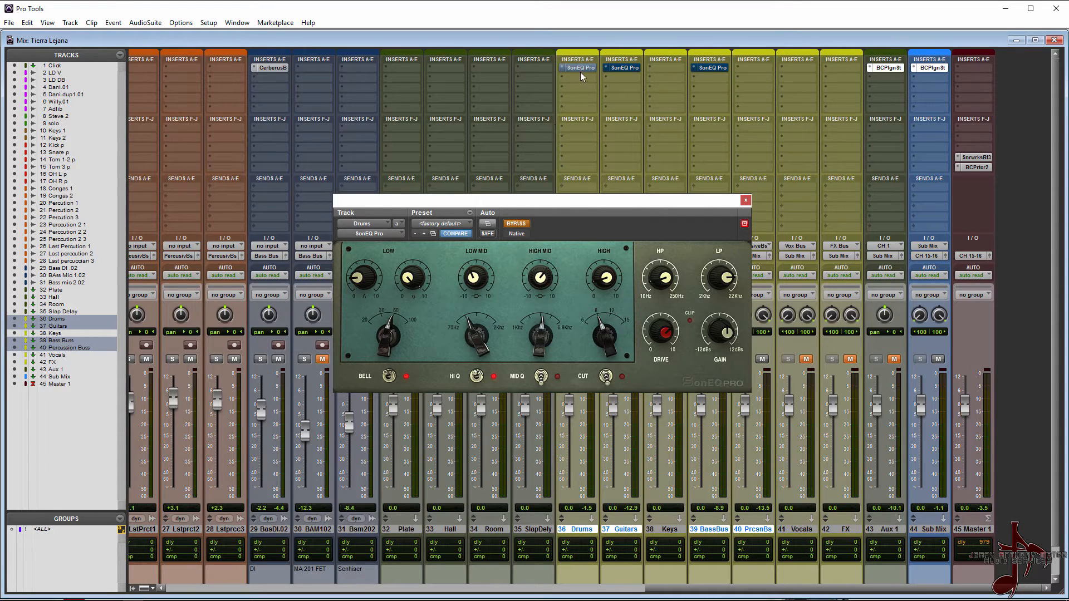
left_click(581, 67, "ctrl+alt+shift")
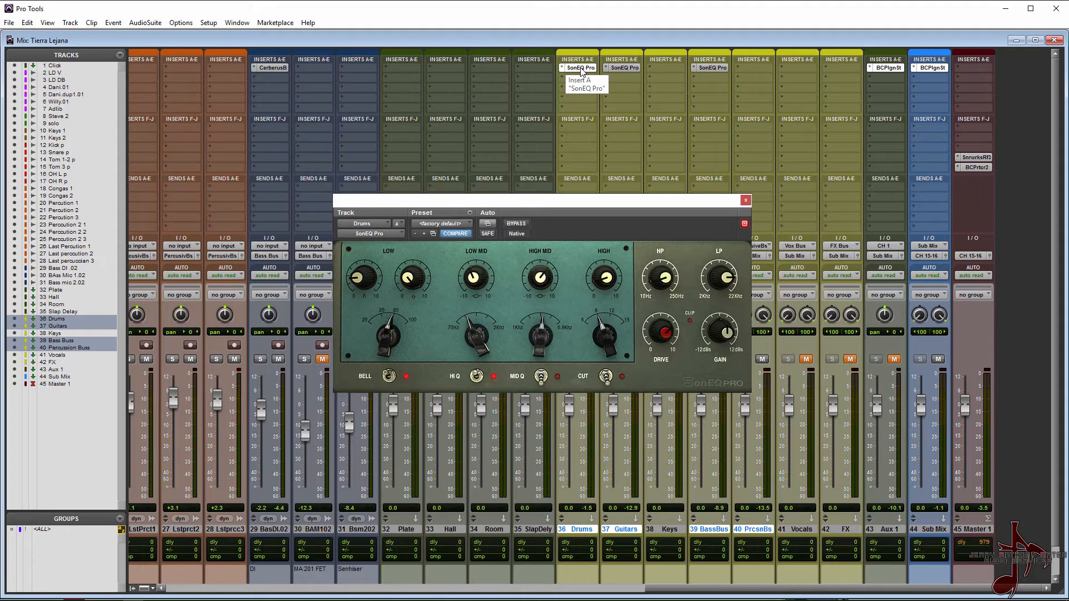
Step: Play the mix and compare the selected buses with their SonEQ Pro inserts active and bypassed, ending with them active
key("space")
key("ctrl+equal")
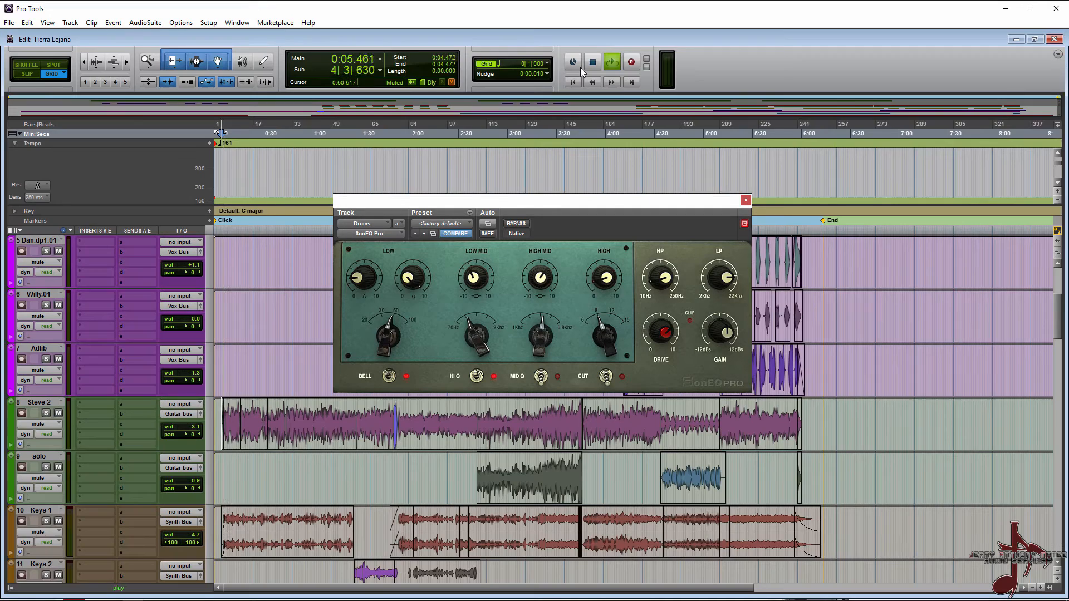
key("ctrl+equal")
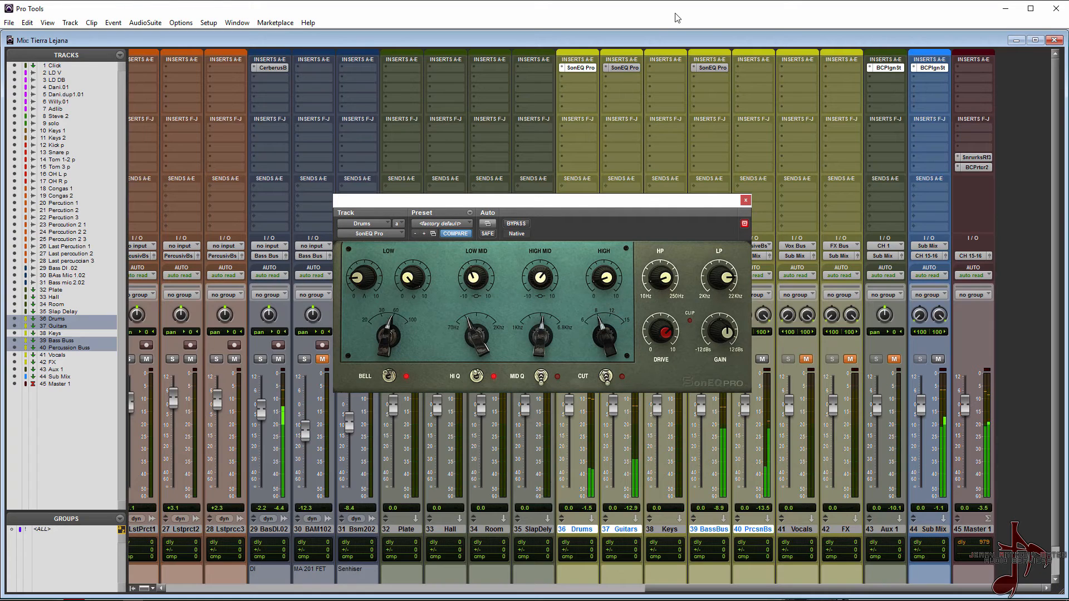
left_click(587, 70, "ctrl+alt+shift")
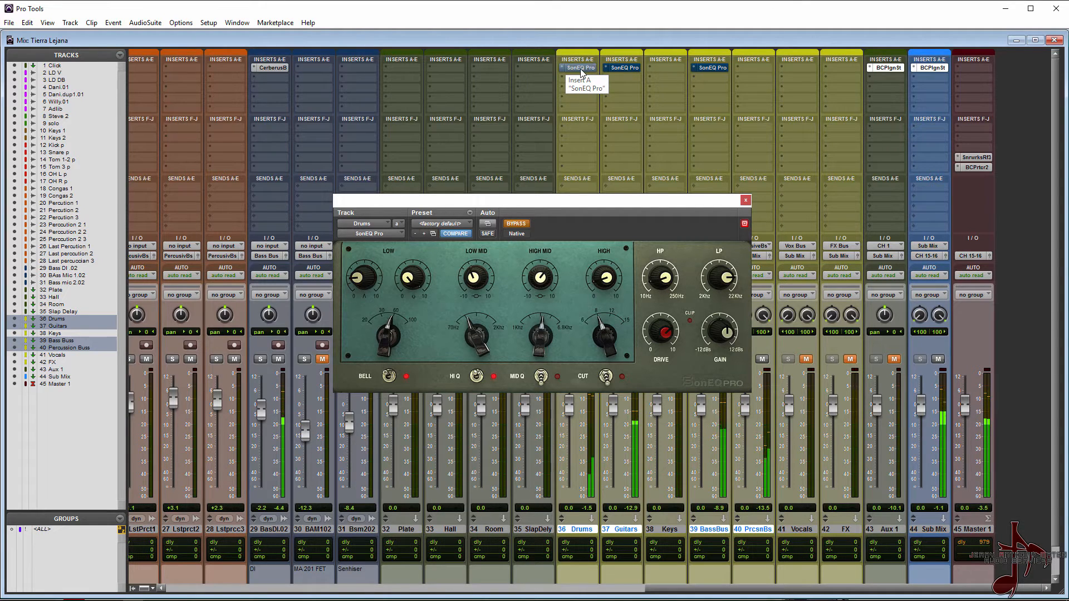
left_click(580, 69, "ctrl")
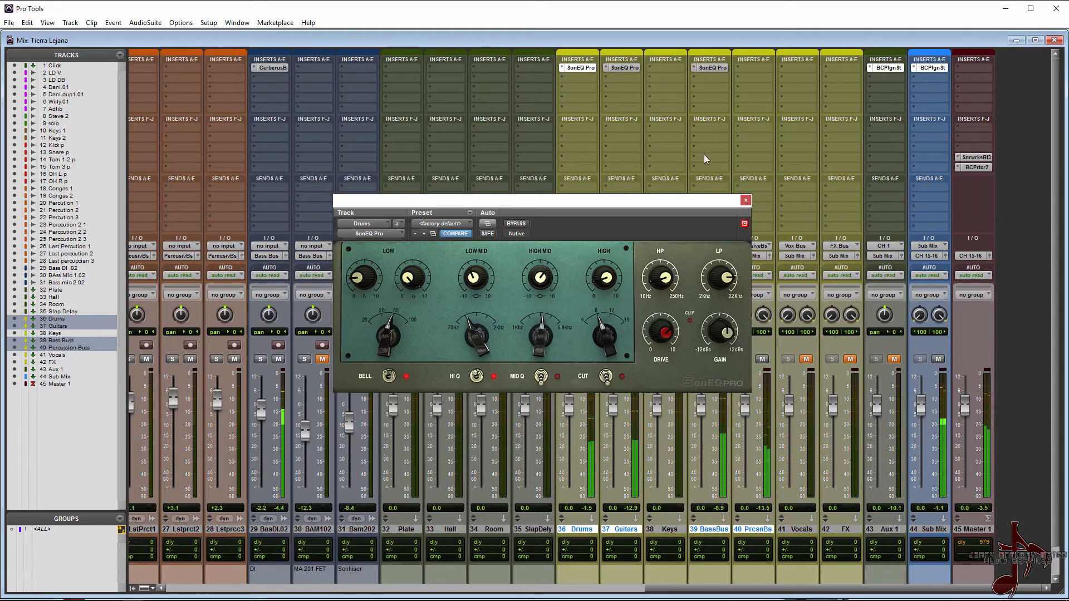
left_click(580, 67, "ctrl+shift")
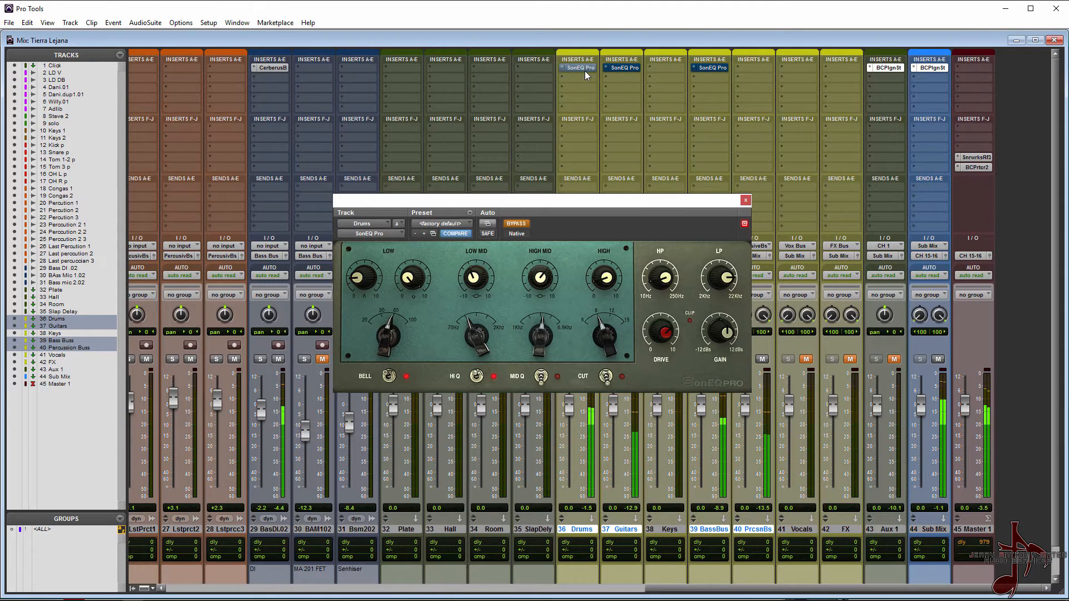
left_click(584, 72, "ctrl+shift")
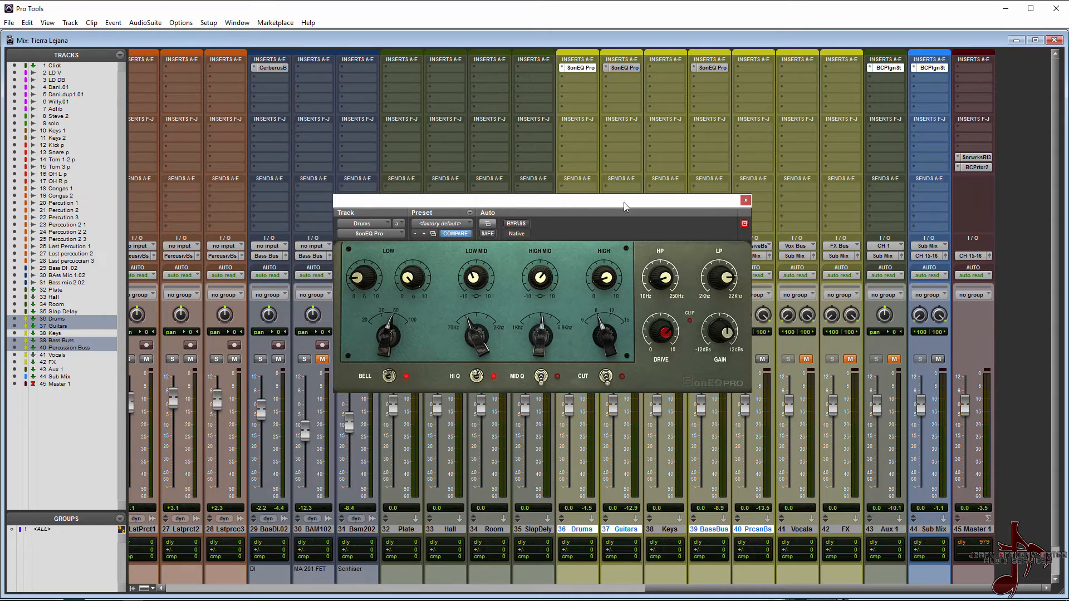
Step: Move the SonEQ Pro window clear of the bus channel strips and mute the Drums track
left_click_drag(583, 203, 326, 232)
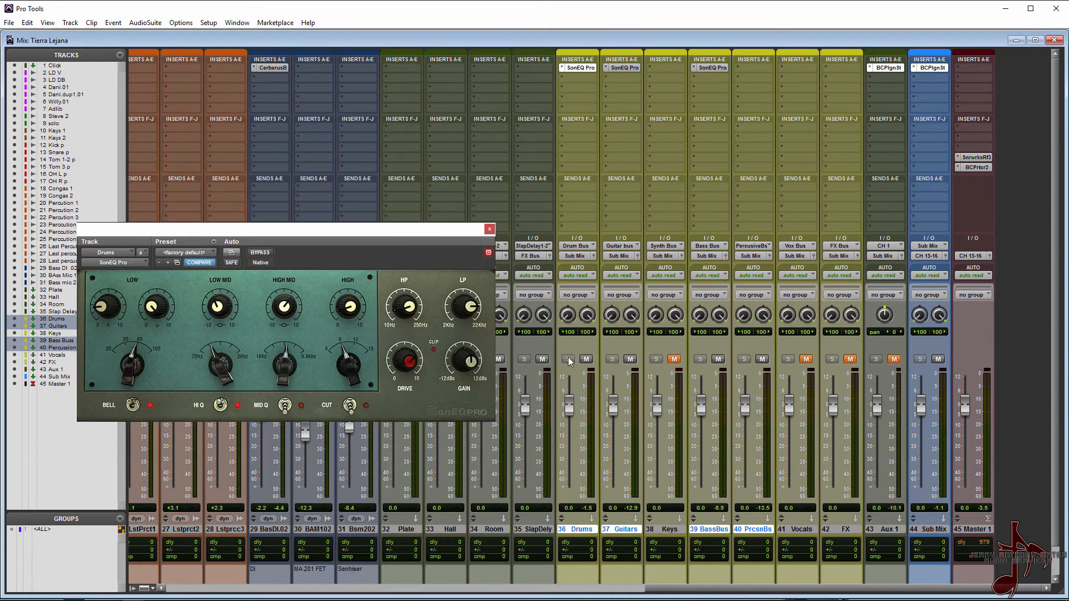
left_click(587, 359)
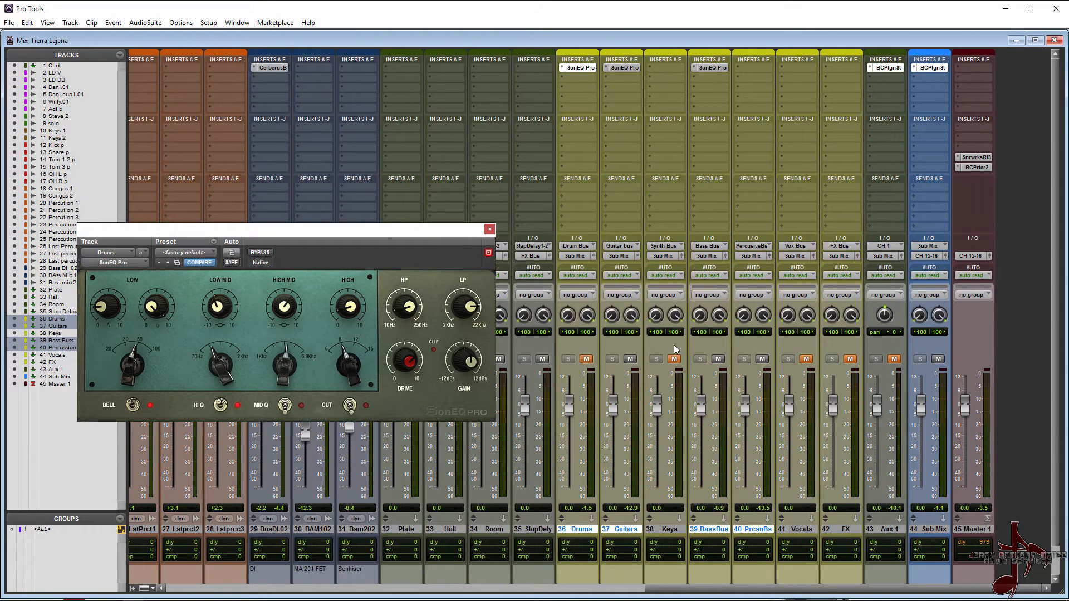
Step: Mute the BassBus track and compare the playing Guitars bus with its SonEQ Pro bypassed and active, ending with it active
left_click(718, 360)
left_click(621, 68)
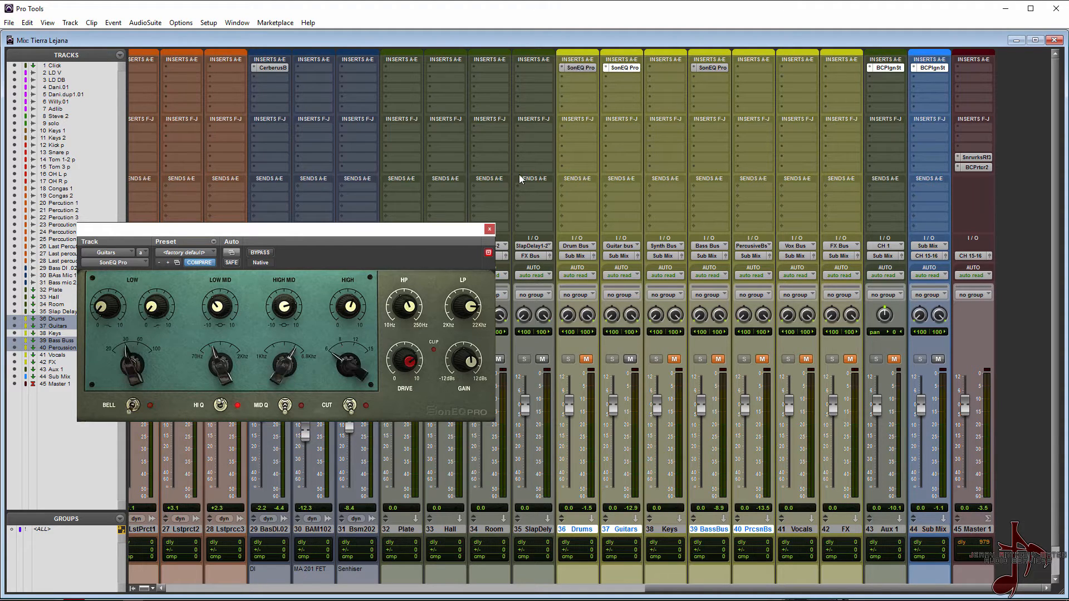
left_click(257, 252)
left_click(629, 67)
left_click(630, 68)
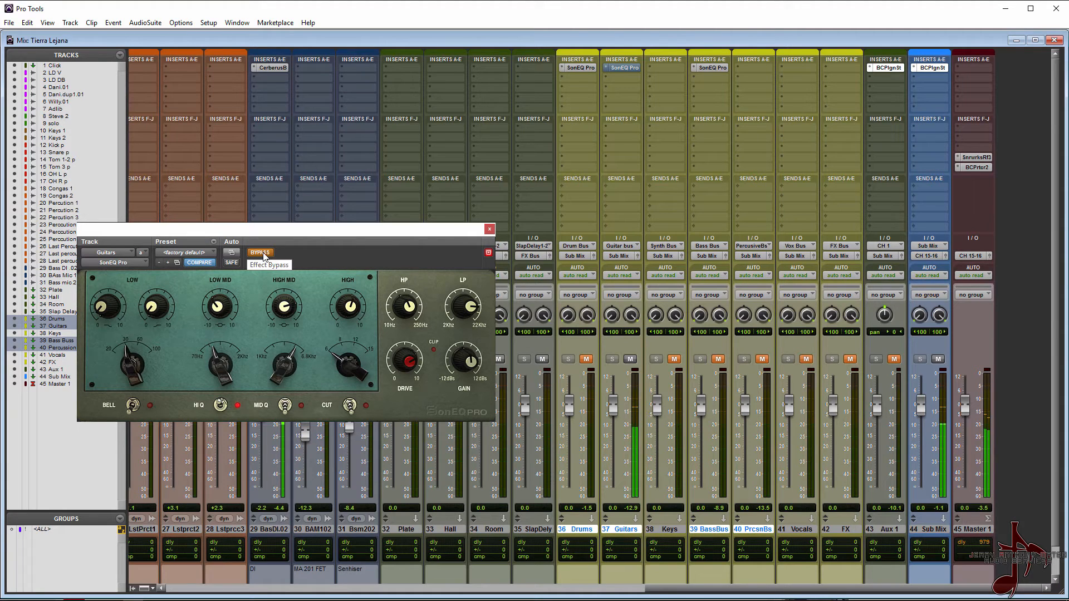
left_click(264, 255)
left_click(264, 255)
left_click(263, 253)
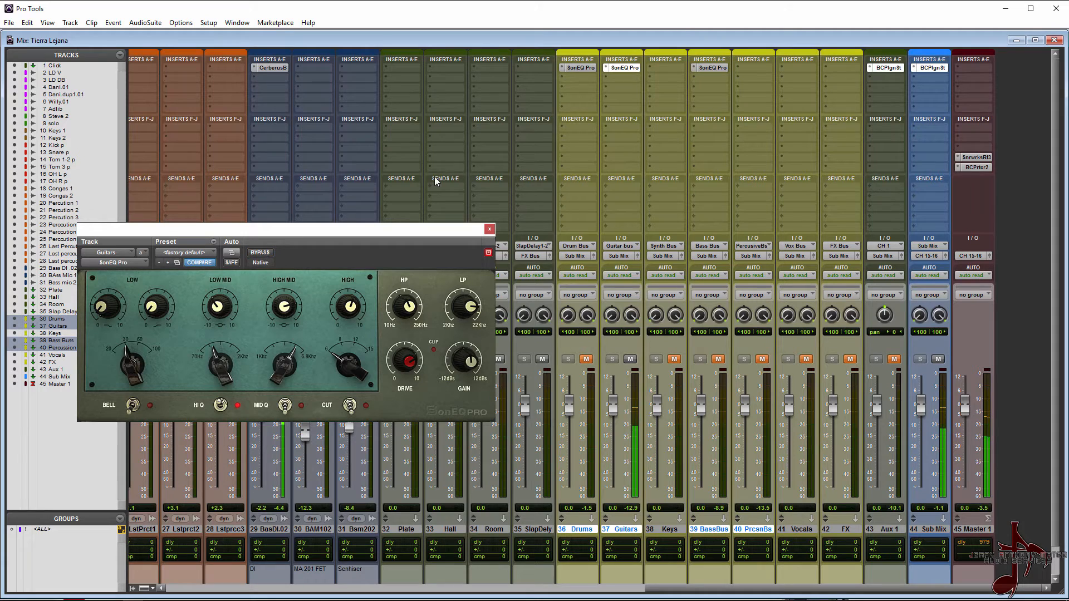
left_click(624, 69, "ctrl")
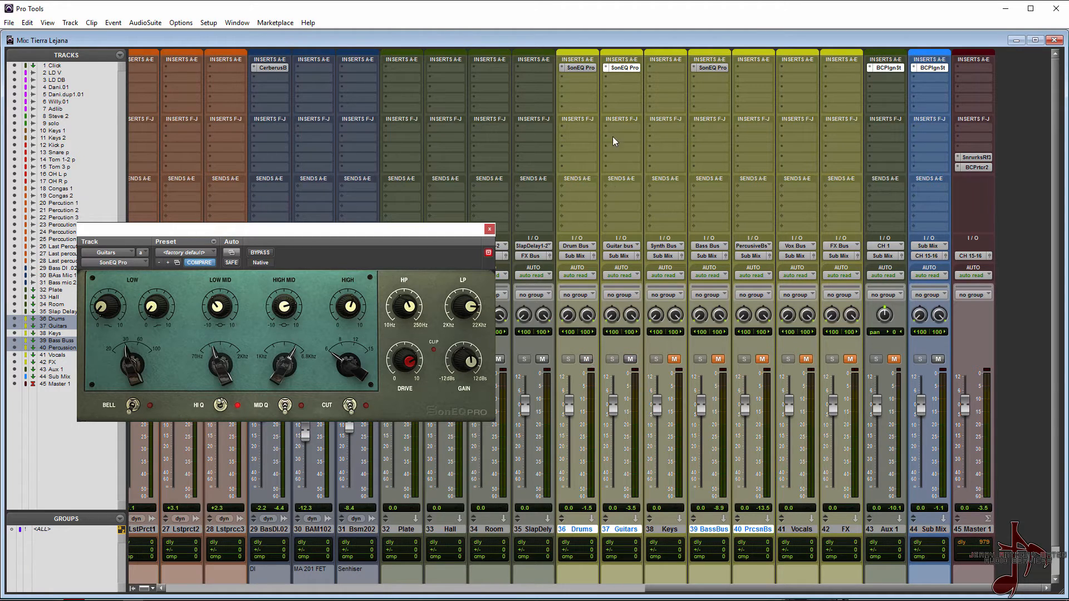
Step: Open the SonEQ Pro on the Drums bus and move its window clear of the track controls in the Edit window
left_click(580, 68)
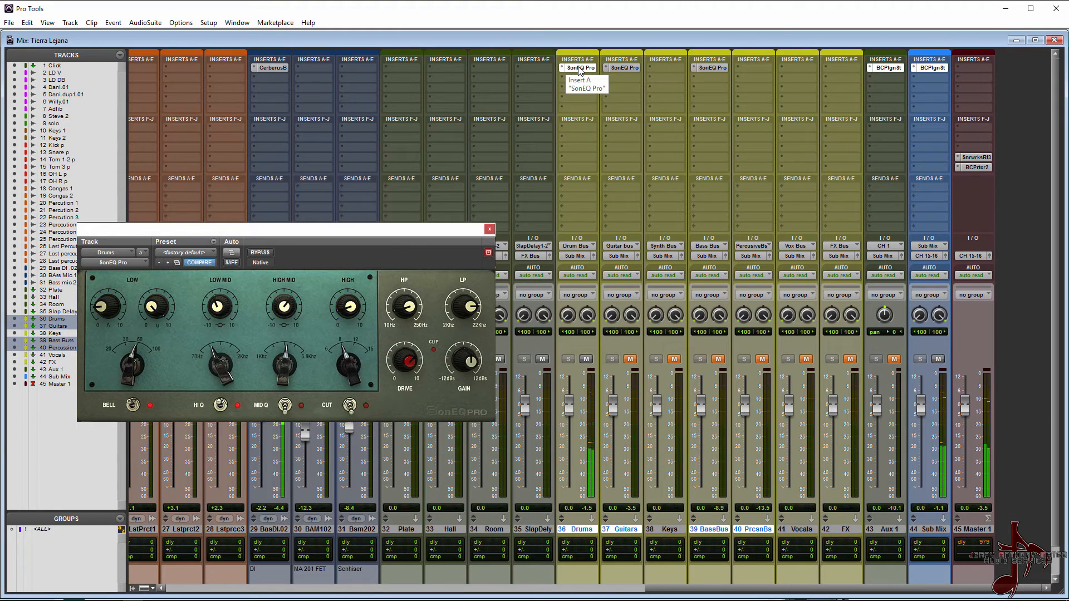
key("ctrl+equal")
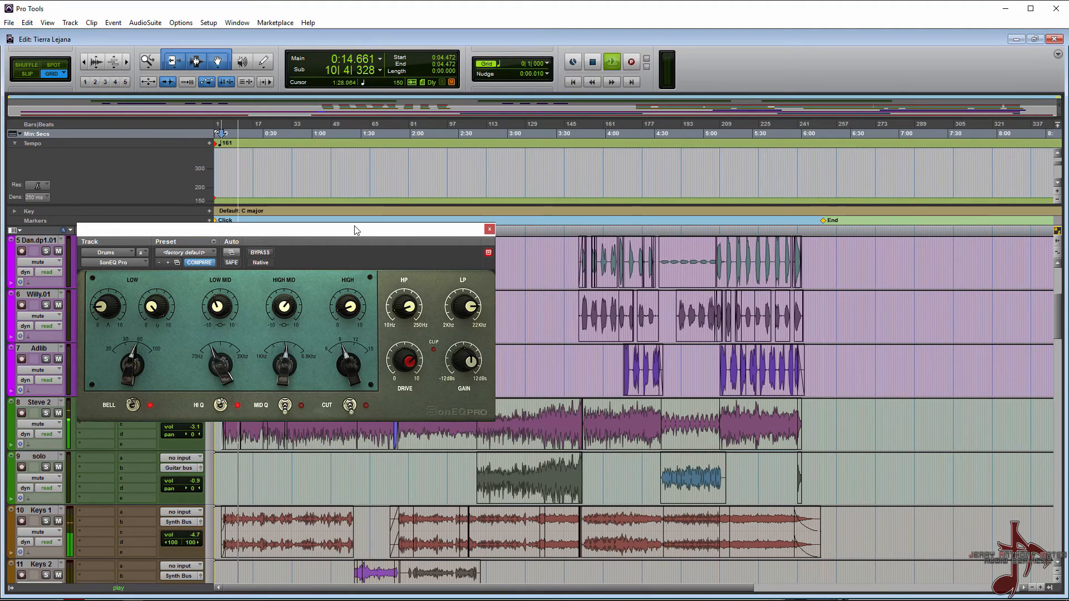
left_click_drag(294, 231, 557, 249)
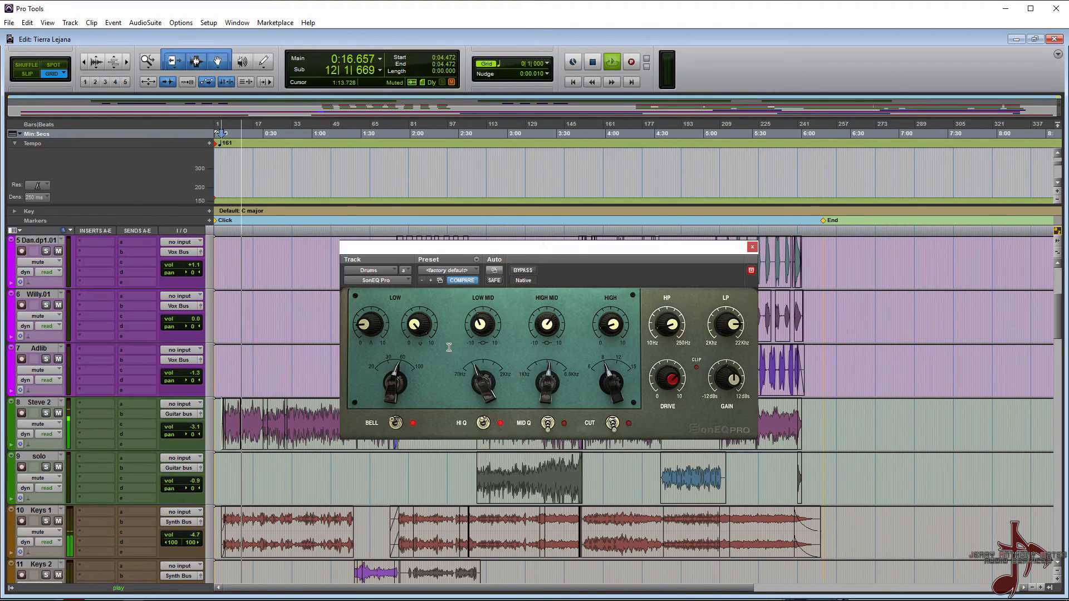
Step: Set the Tom 1-2 p track's view to waveform
scroll(307, 436, "down", 5)
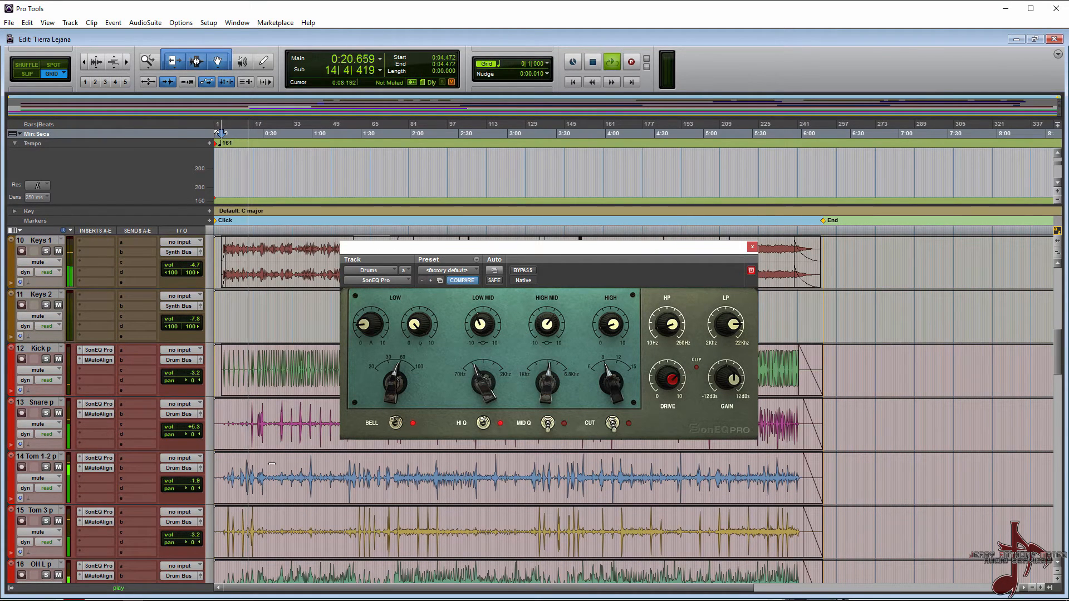
left_click(56, 477)
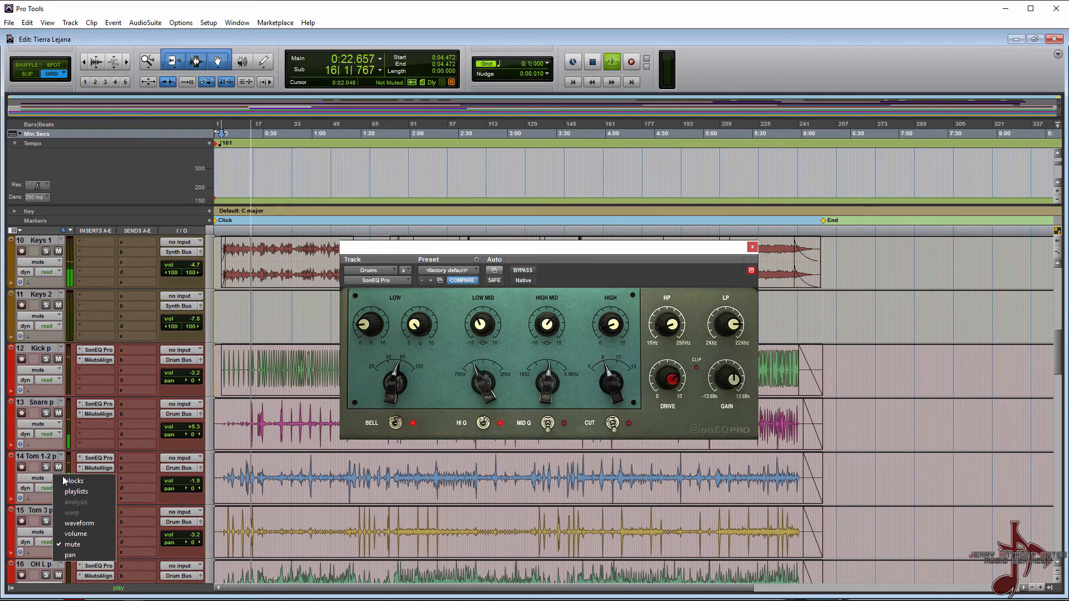
left_click(79, 523)
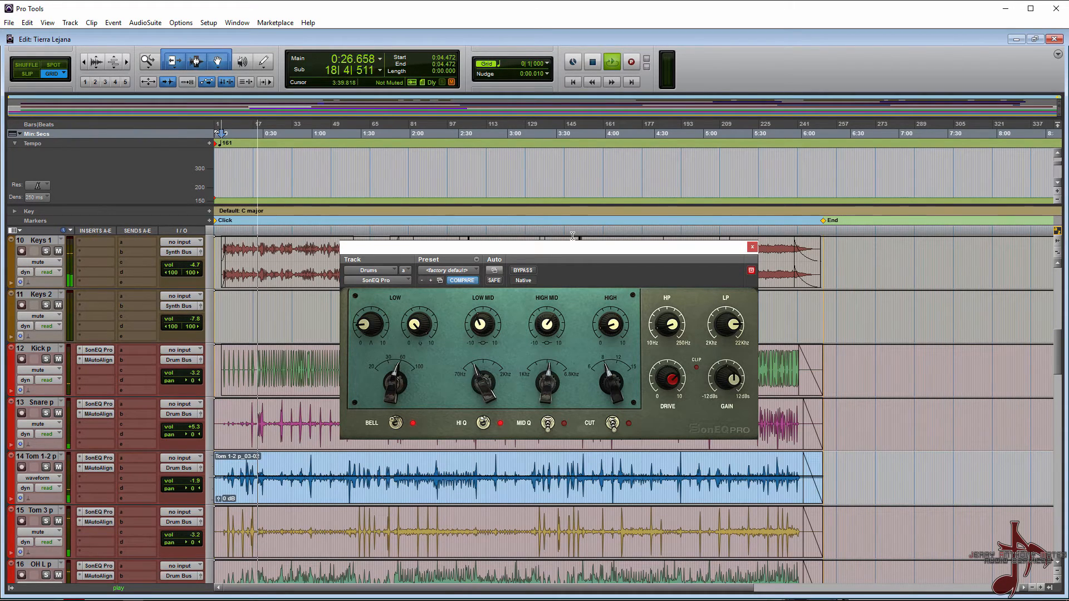
Step: Compare the Drums bus with its SonEQ Pro bypassed and active, and set the view of all tracks to waveform
left_click(517, 270)
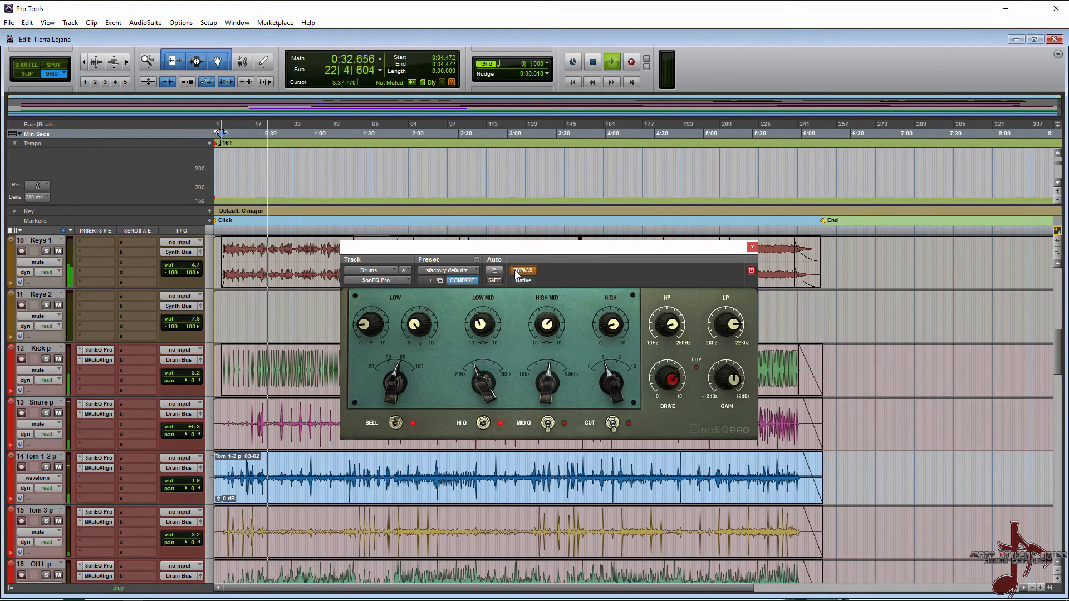
left_click(517, 270)
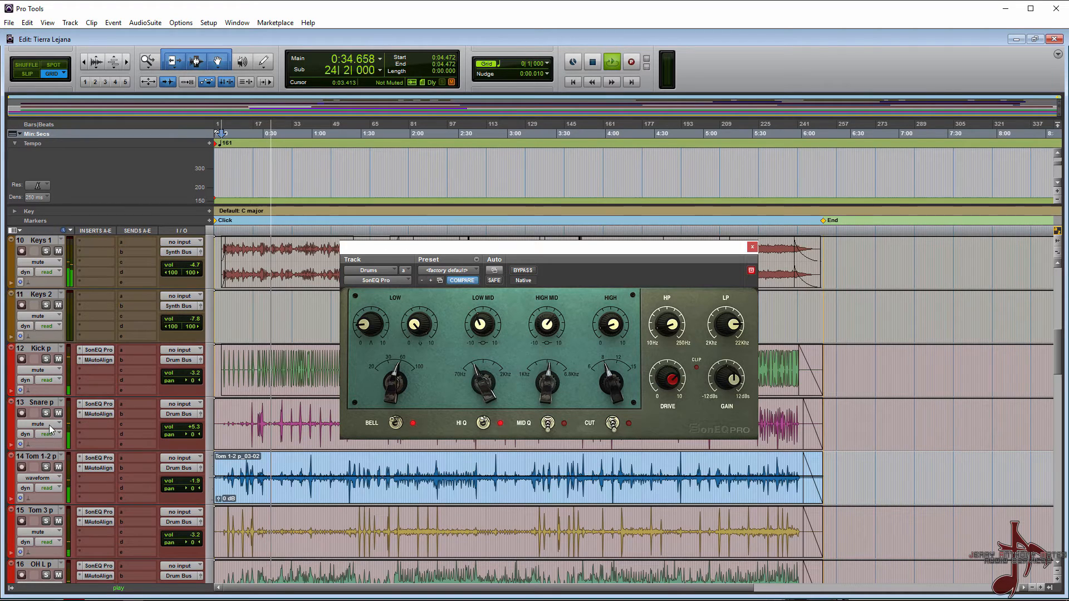
left_click(50, 426)
left_click(62, 469, "alt")
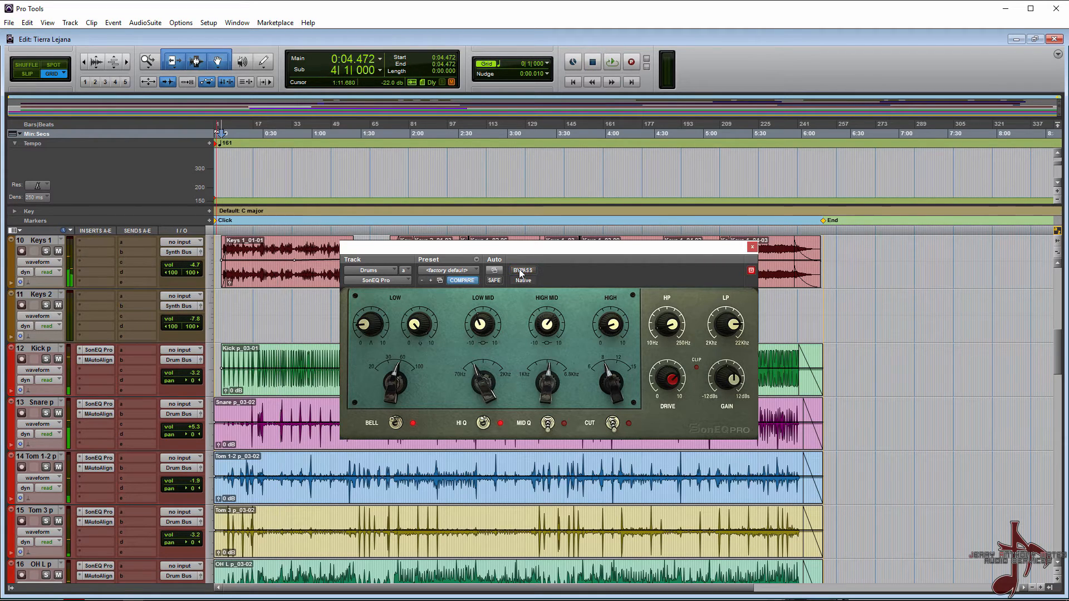
Step: Copy the Drums bus's SonEQ Pro to insert B in the Mix window and bypass both instances
key("ctrl+equal")
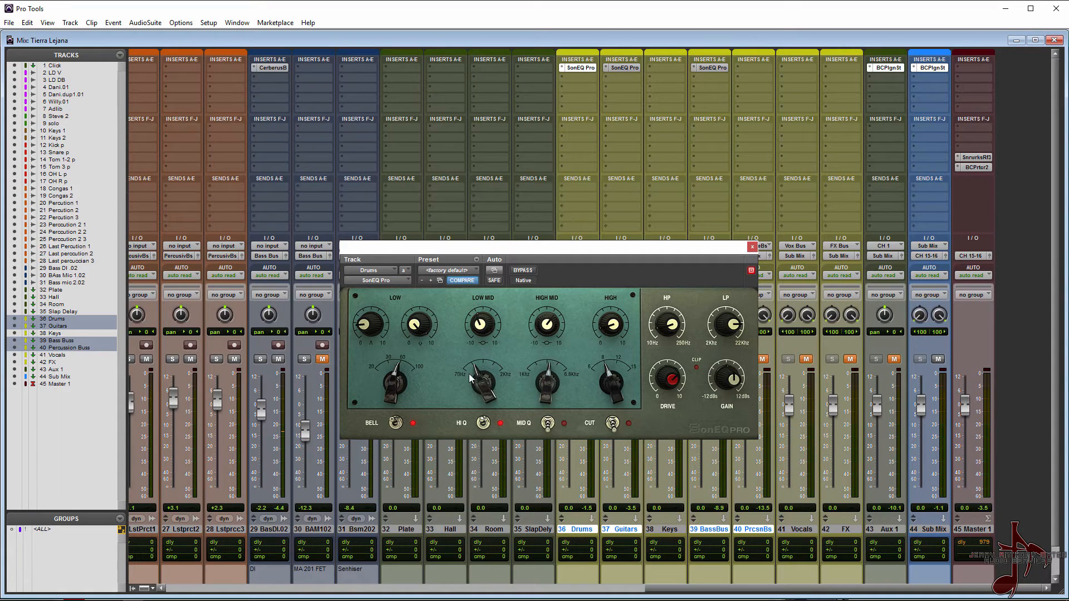
mouse_move(480, 324)
mouse_move(615, 332)
left_click(581, 67, "ctrl")
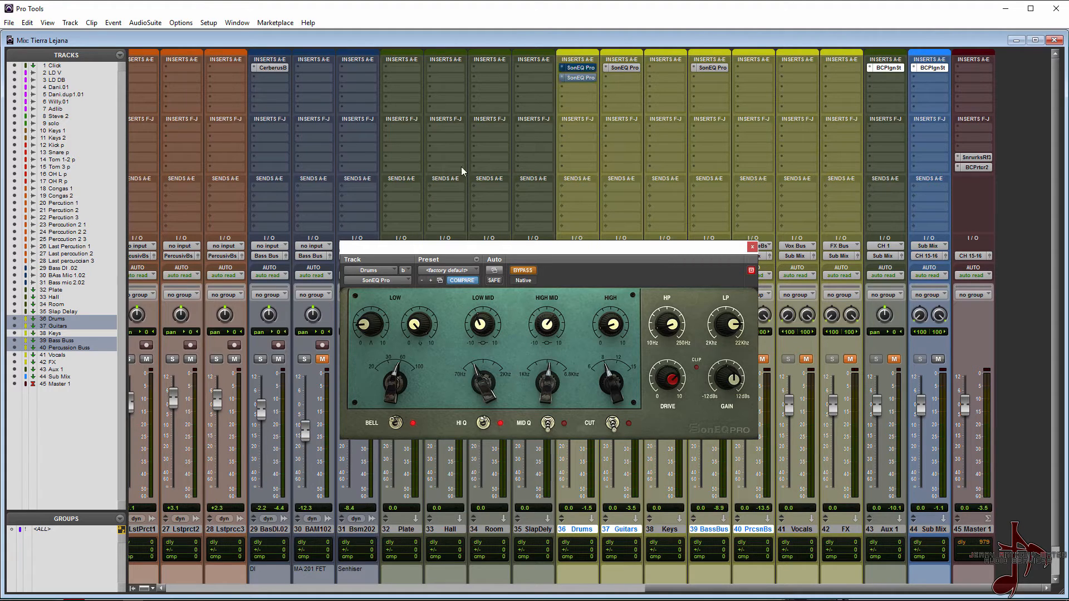
Step: Reset the EQ bands of the SonEQ Pro on Drums insert B and reposition its window
left_click(436, 271)
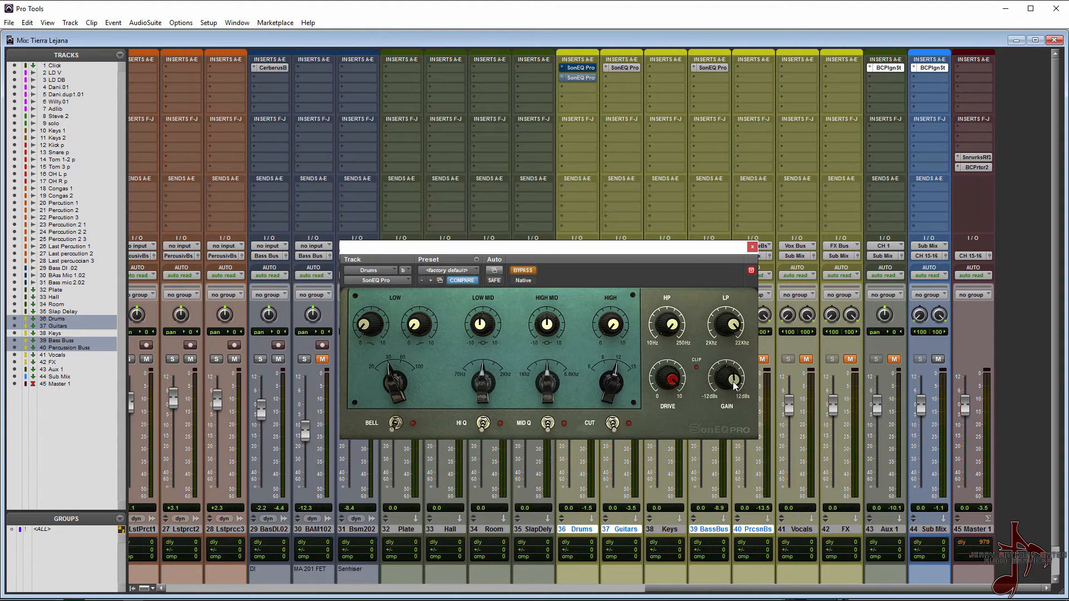
mouse_move(734, 386)
left_click_drag(504, 249, 400, 224)
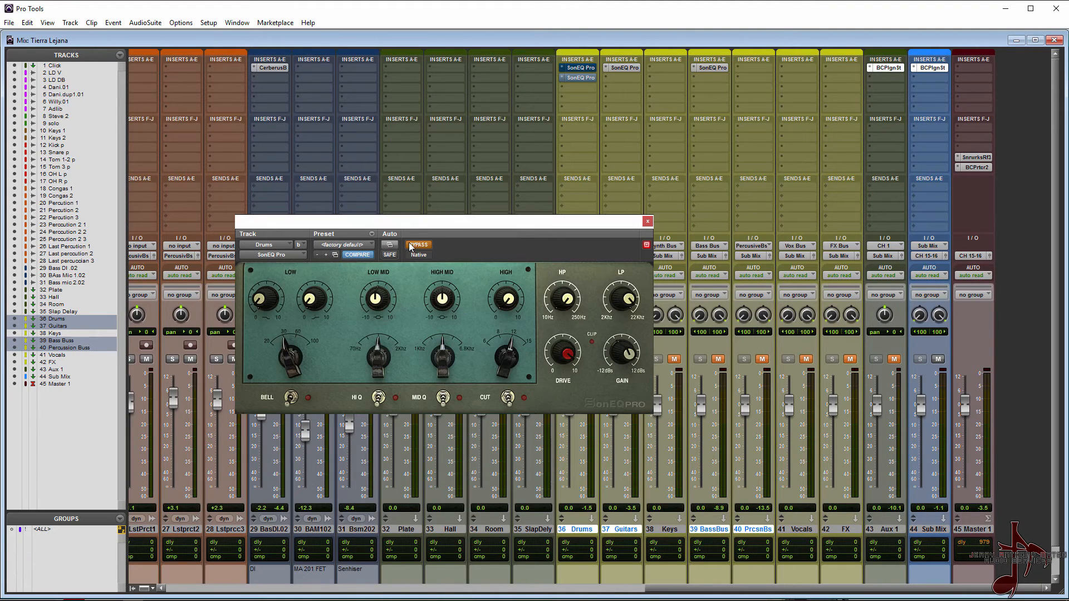
Step: Play the song from 1:57.391 and compare the Drums bus with its insert B SonEQ Pro bypassed and active, ending with it active
key("ctrl+=")
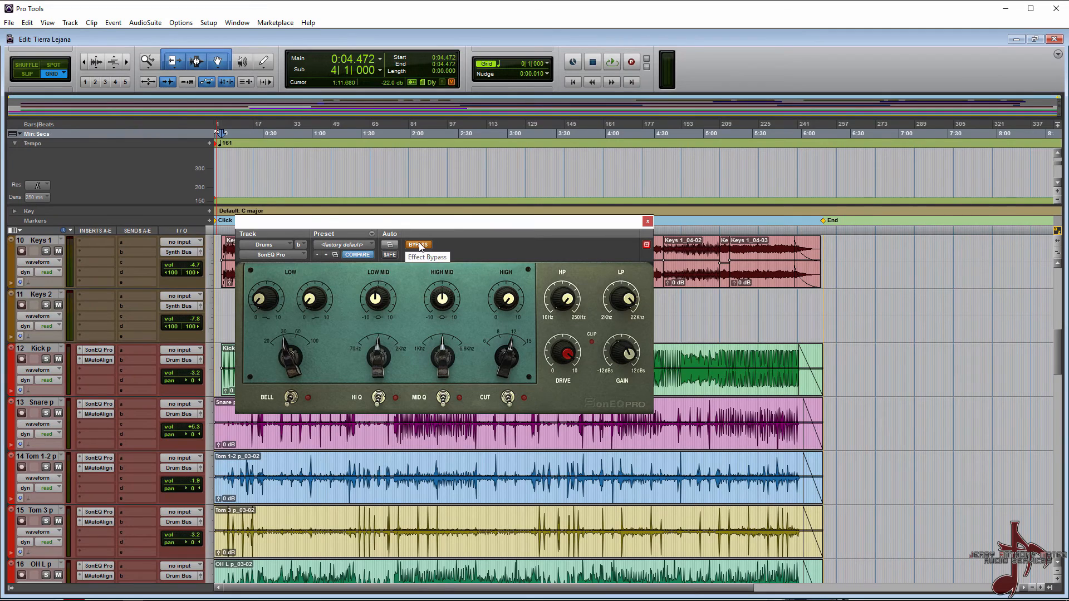
scroll(279, 434, "up", 3)
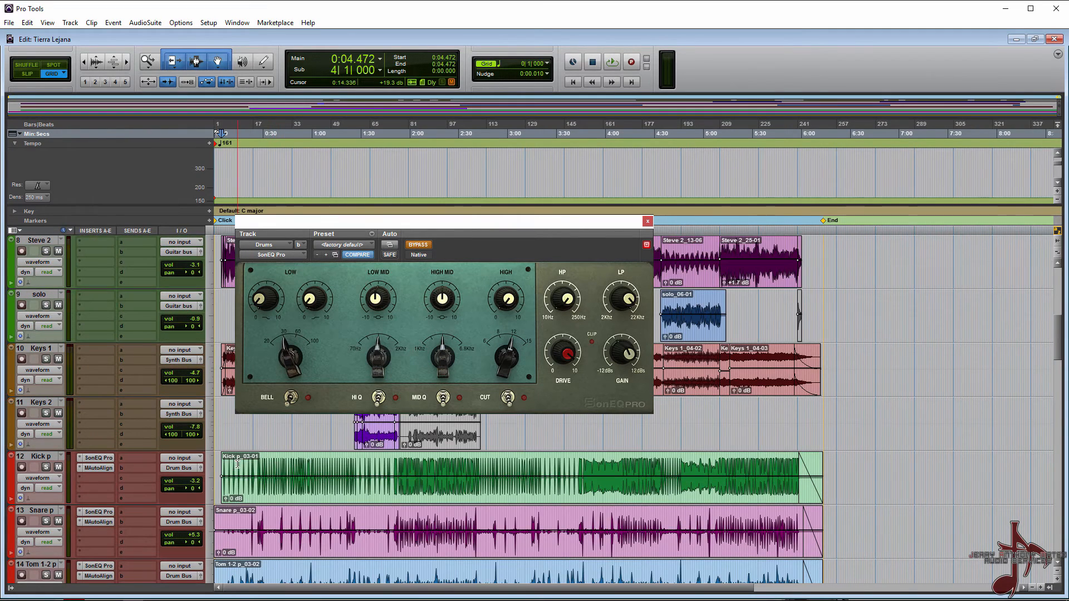
left_click(405, 470)
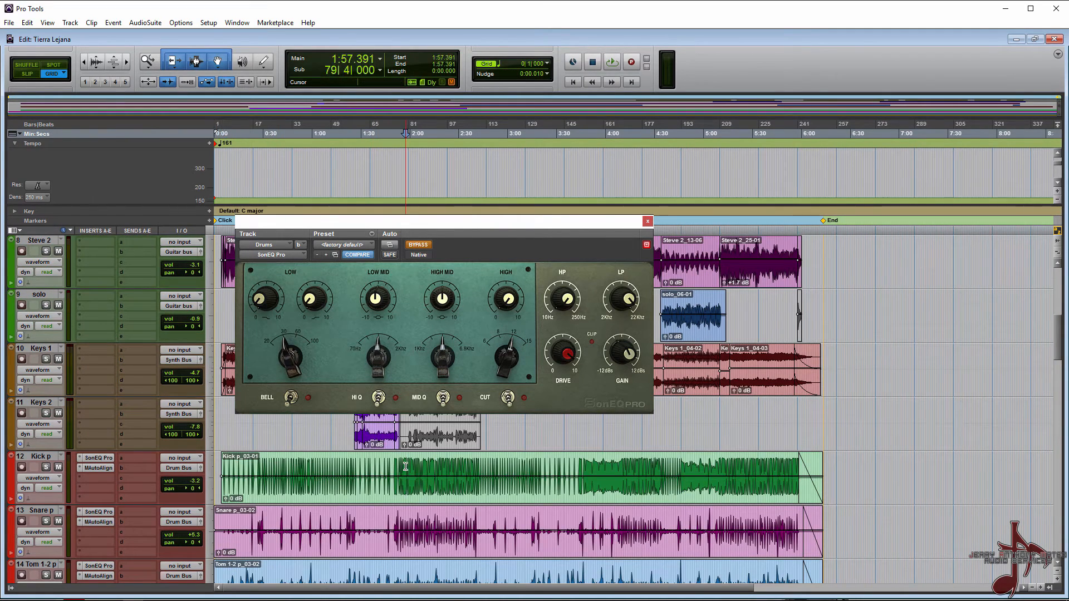
key("space")
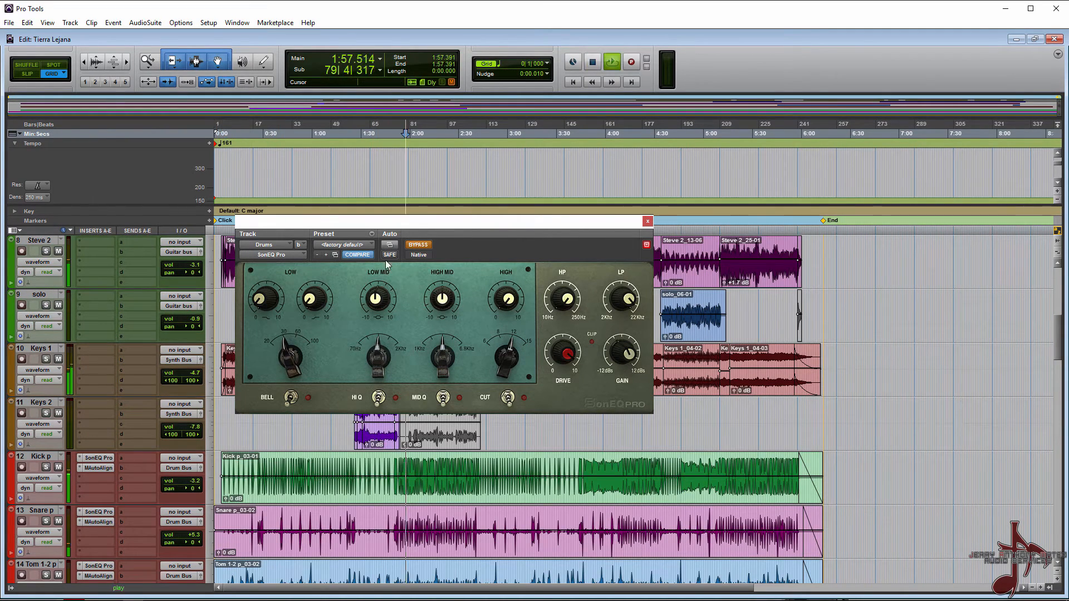
left_click(422, 247)
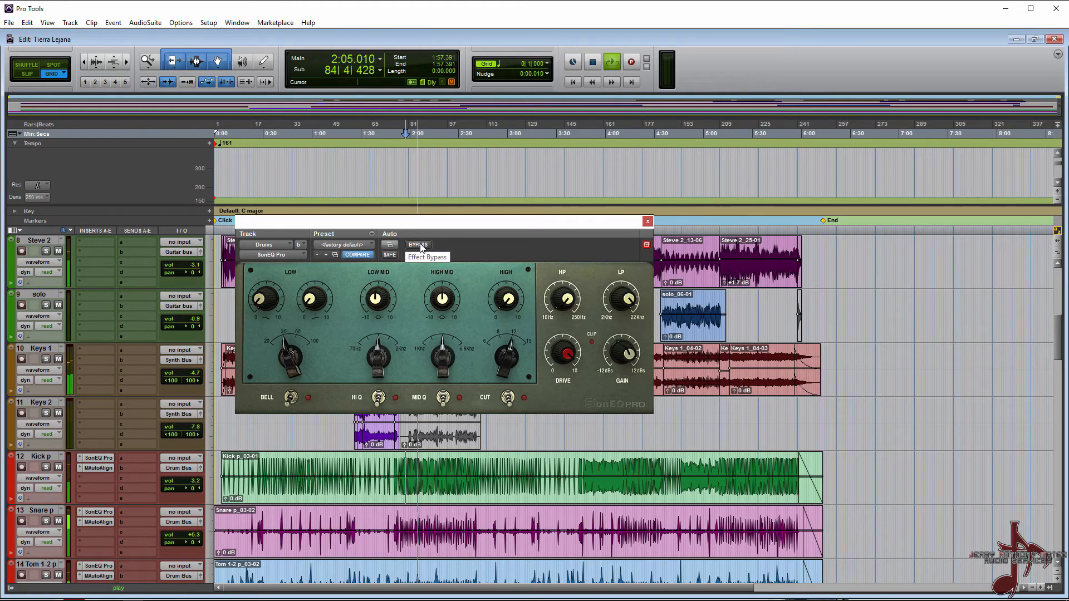
left_click(422, 246)
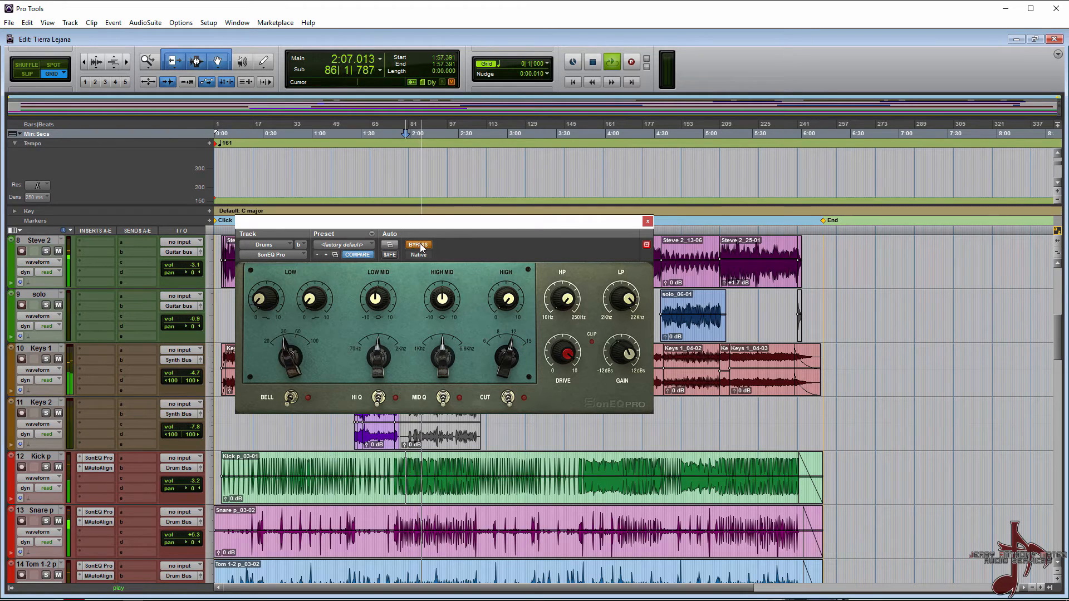
left_click(421, 246)
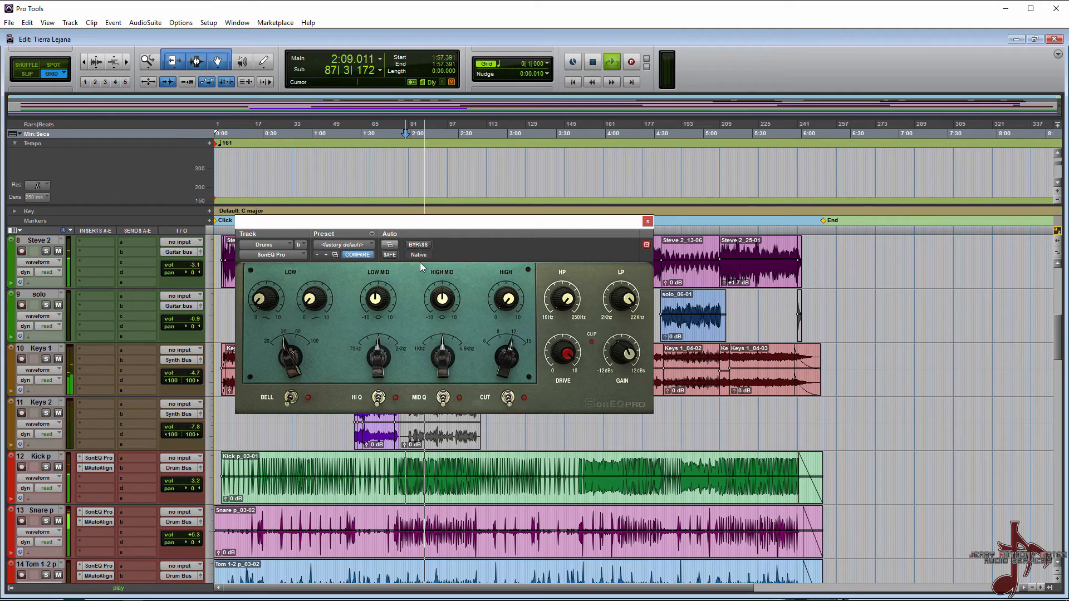
key("space")
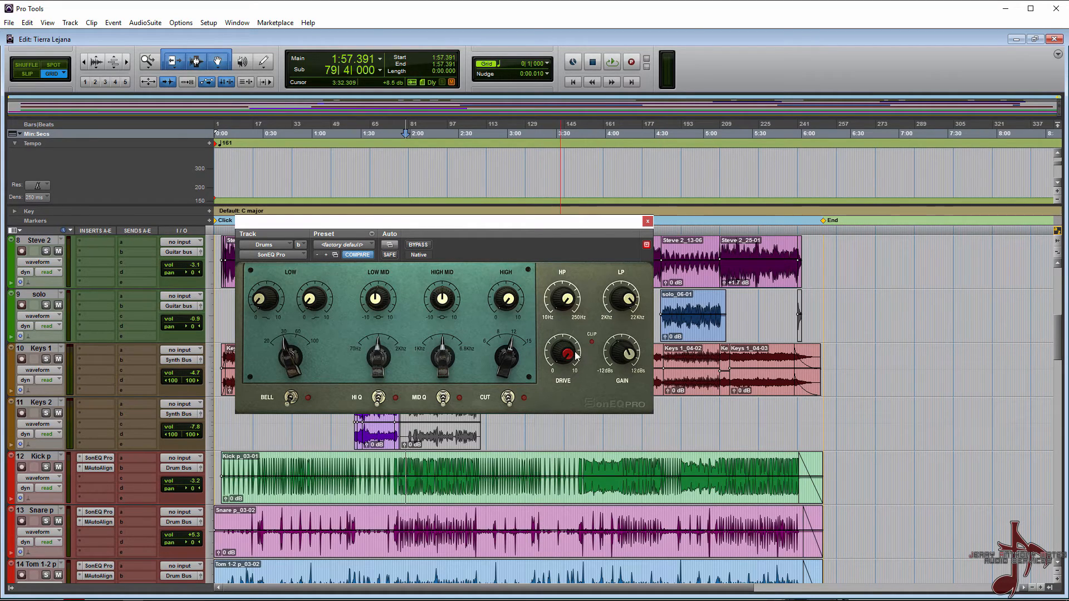
Step: Raise the High band's gain and lower its frequency during playback, comparing the Drums bus with the insert B SonEQ Pro bypassed and active
mouse_move(513, 298)
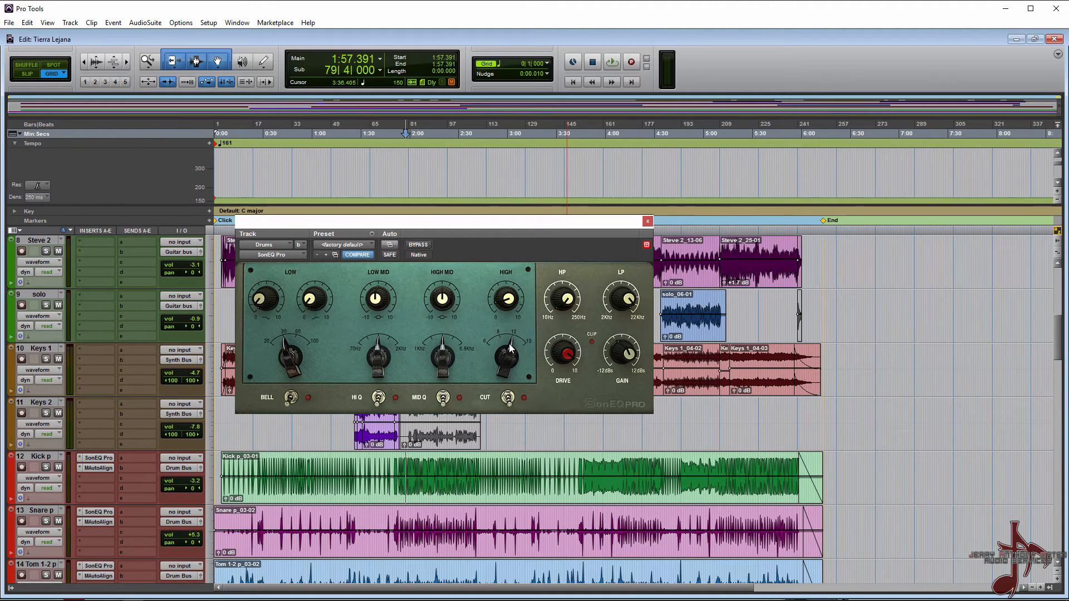
key("space")
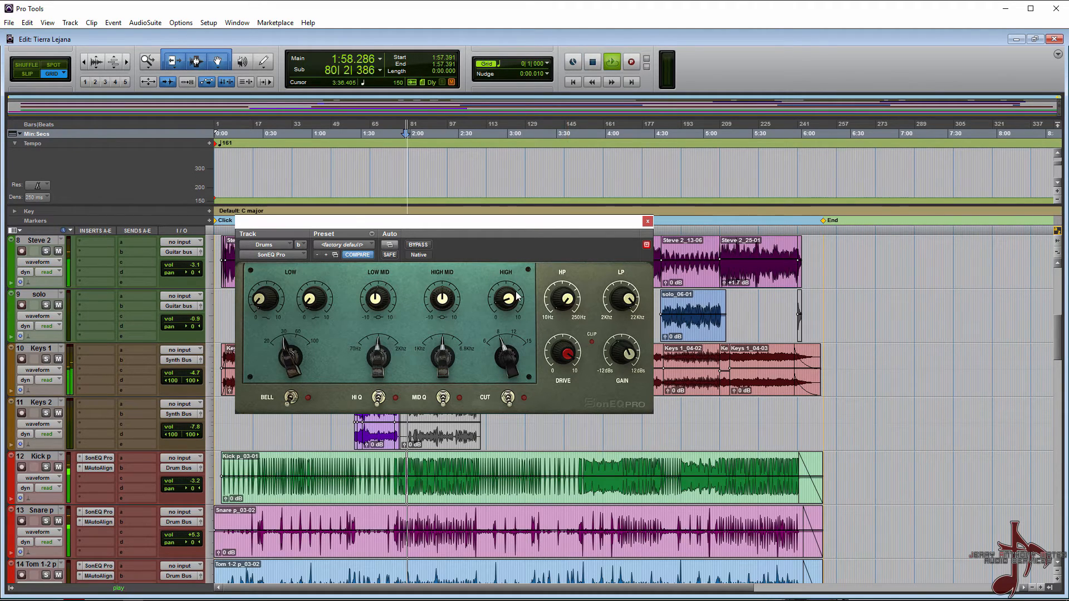
left_click_drag(518, 296, 508, 243)
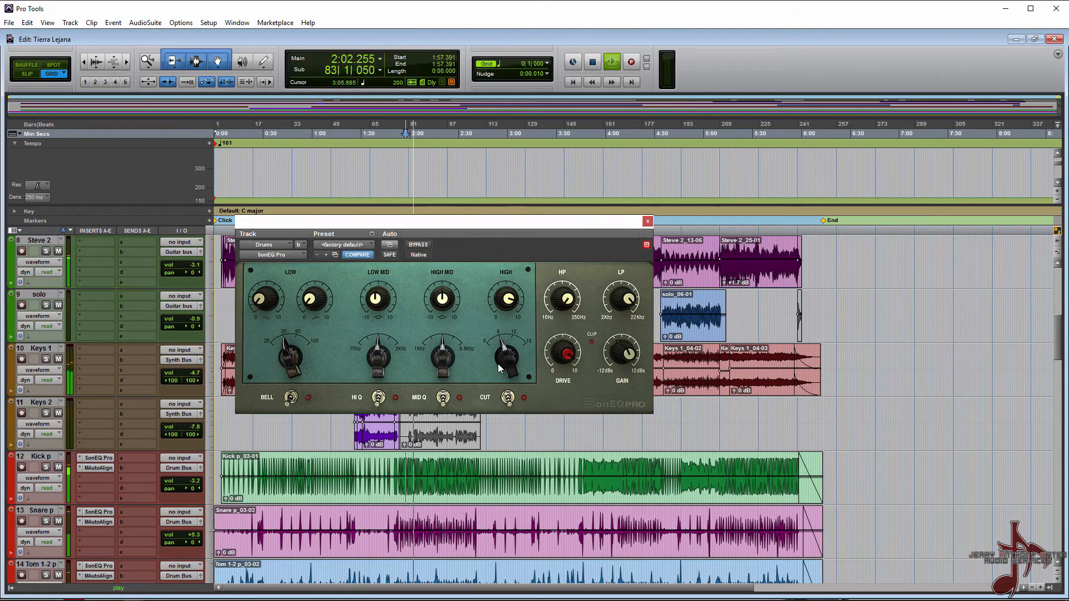
left_click_drag(504, 364, 499, 402)
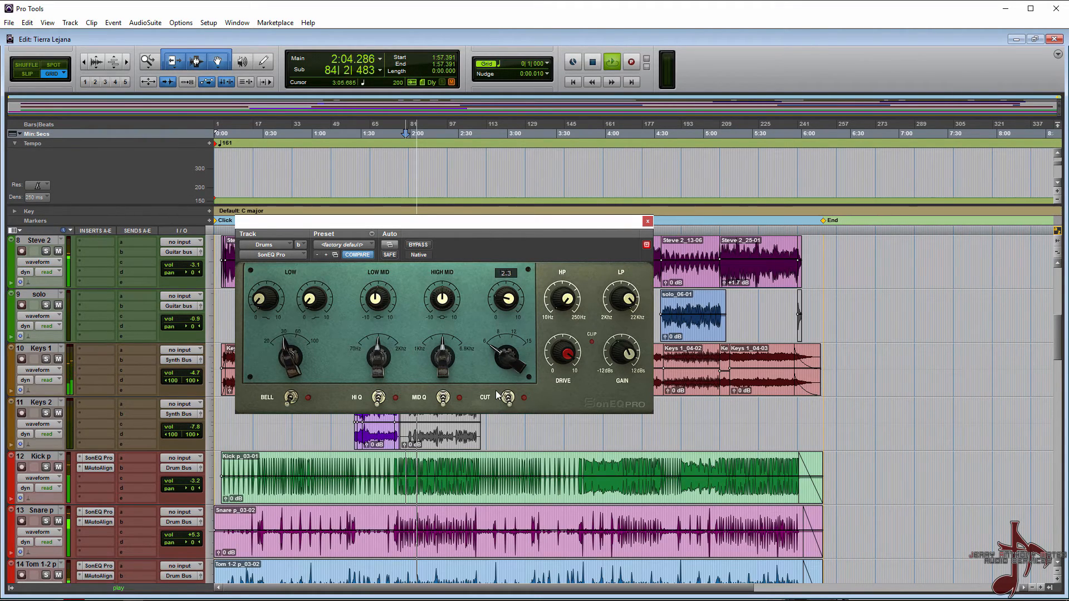
left_click(424, 247)
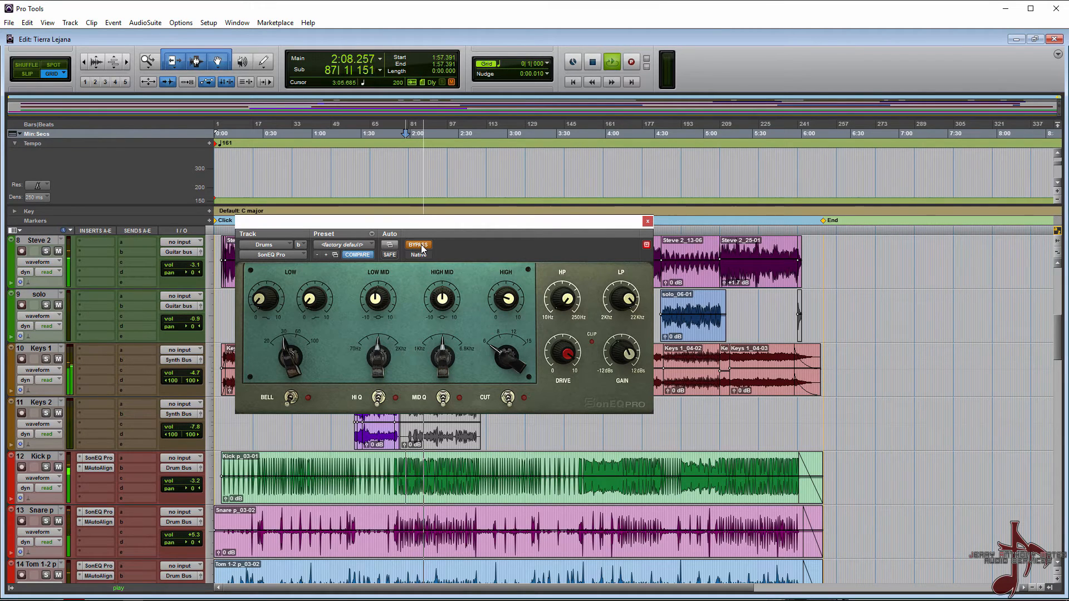
left_click(422, 246)
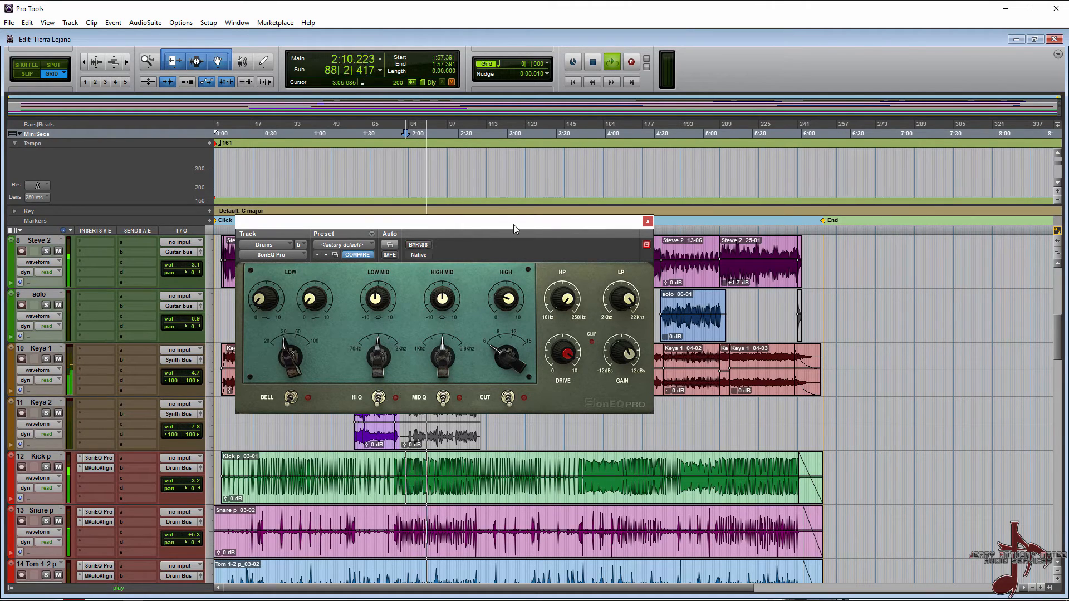
Step: Remove the SonEQ Pro from insert B of the Drums bus in the Mix window
key("ctrl+equal")
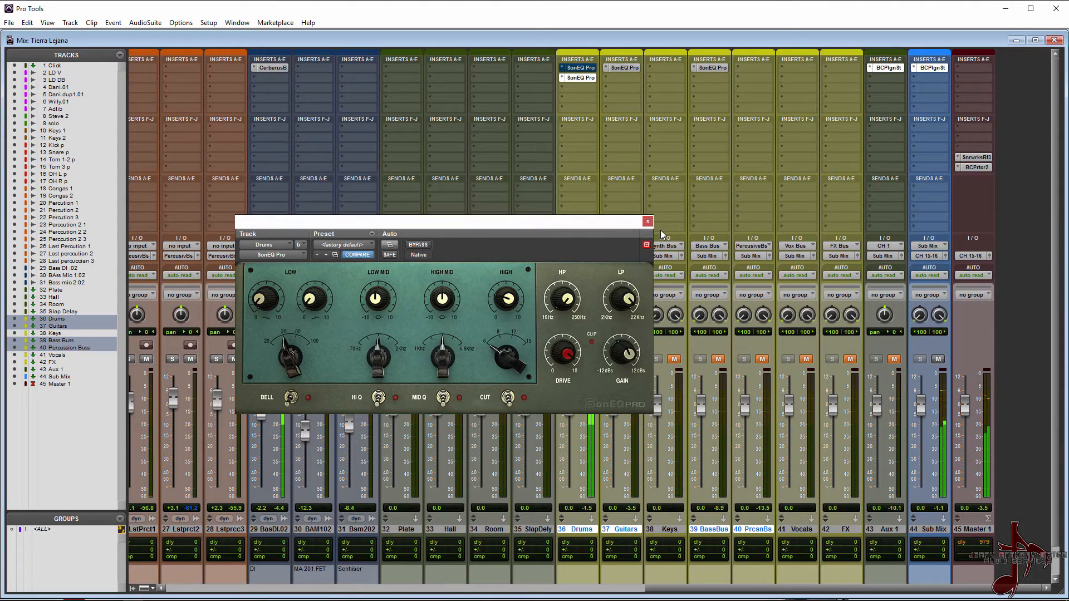
left_click(560, 78)
left_click(575, 83)
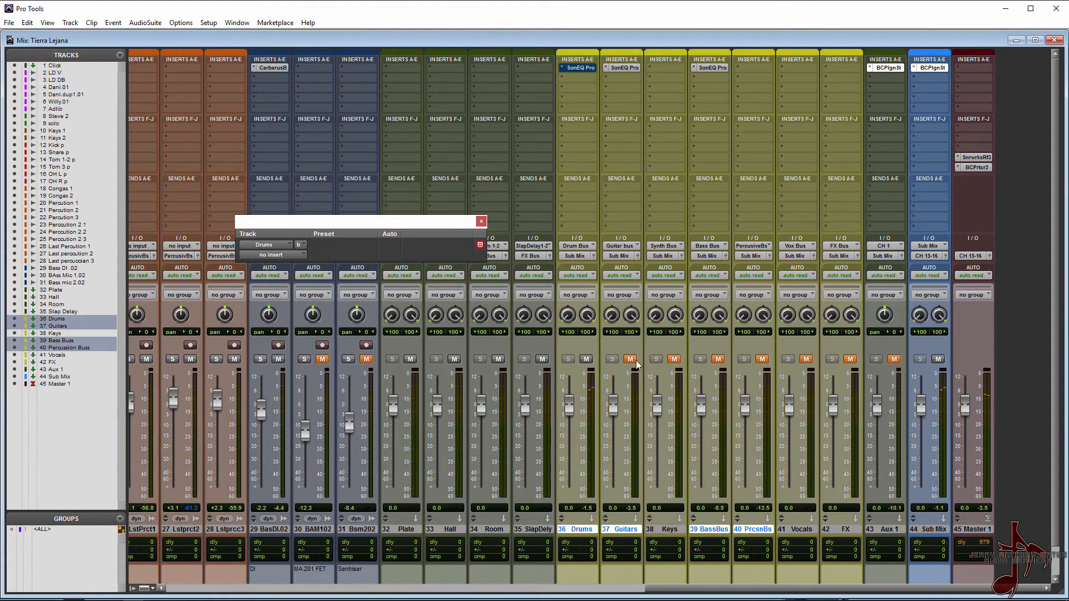
Step: Open the SonEQ Pro on the bass bus and move its window higher over the mixer
left_click(708, 68)
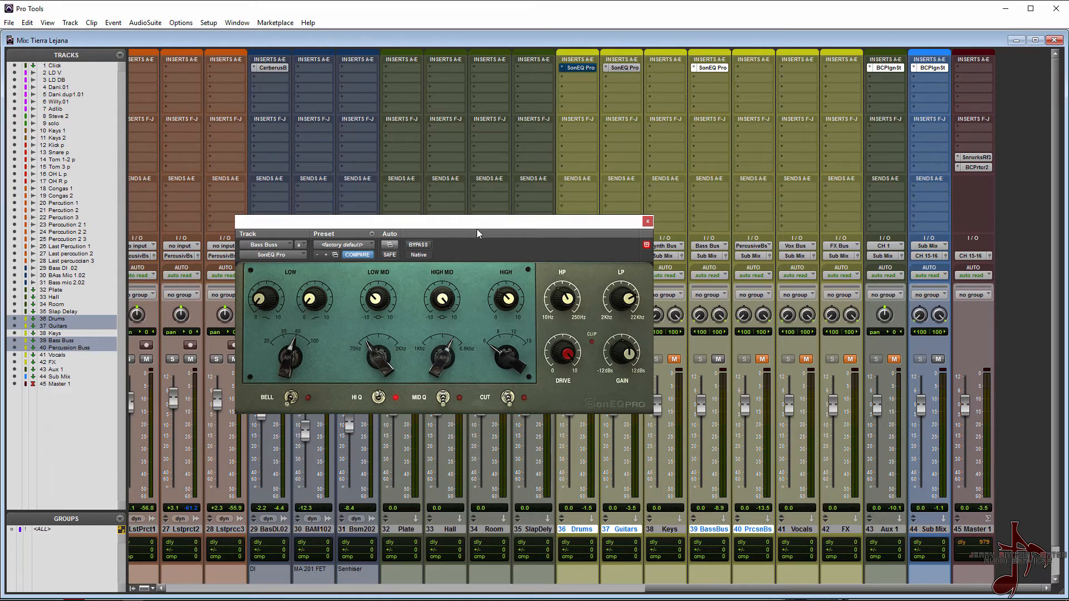
left_click_drag(464, 225, 471, 170)
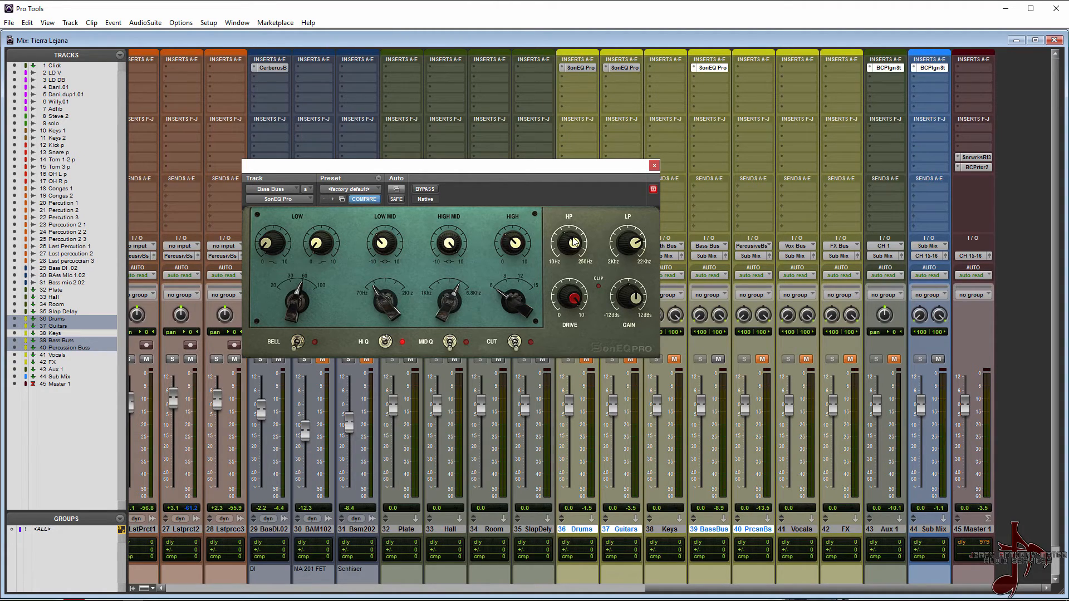
Step: Examine the high-pass, Low Mid, High Mid, High and low-pass settings of the bass bus's SonEQ Pro
mouse_move(573, 241)
mouse_move(383, 243)
mouse_move(386, 299)
mouse_move(452, 251)
mouse_move(452, 311)
mouse_move(509, 252)
mouse_move(631, 256)
Step: View the SonEQ Pro settings on the Drums and Guitars buses and return to the bass bus's plug-in
left_click(590, 66)
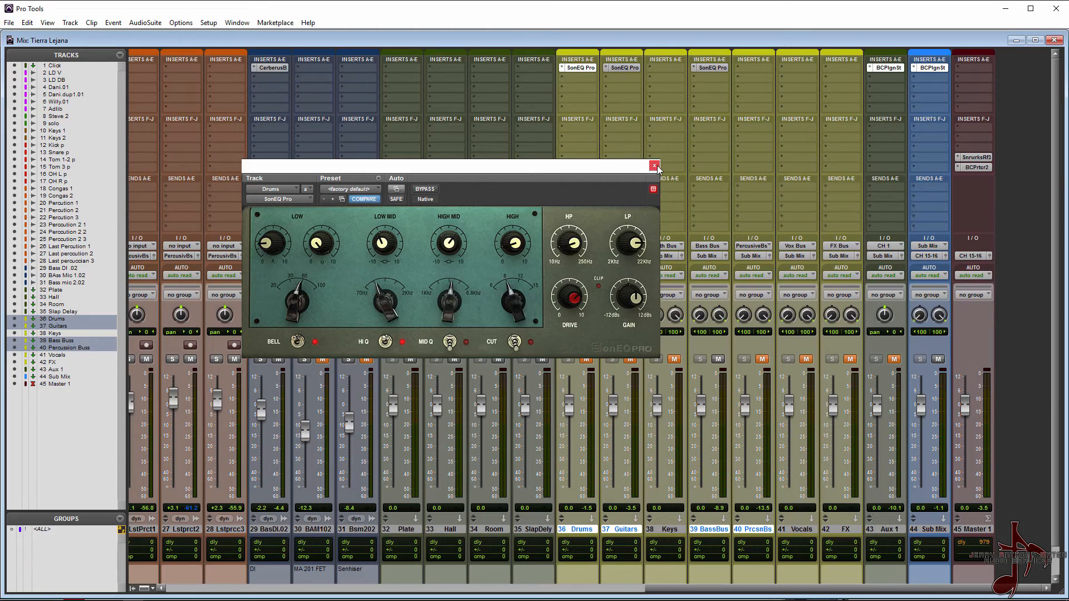
mouse_move(639, 240)
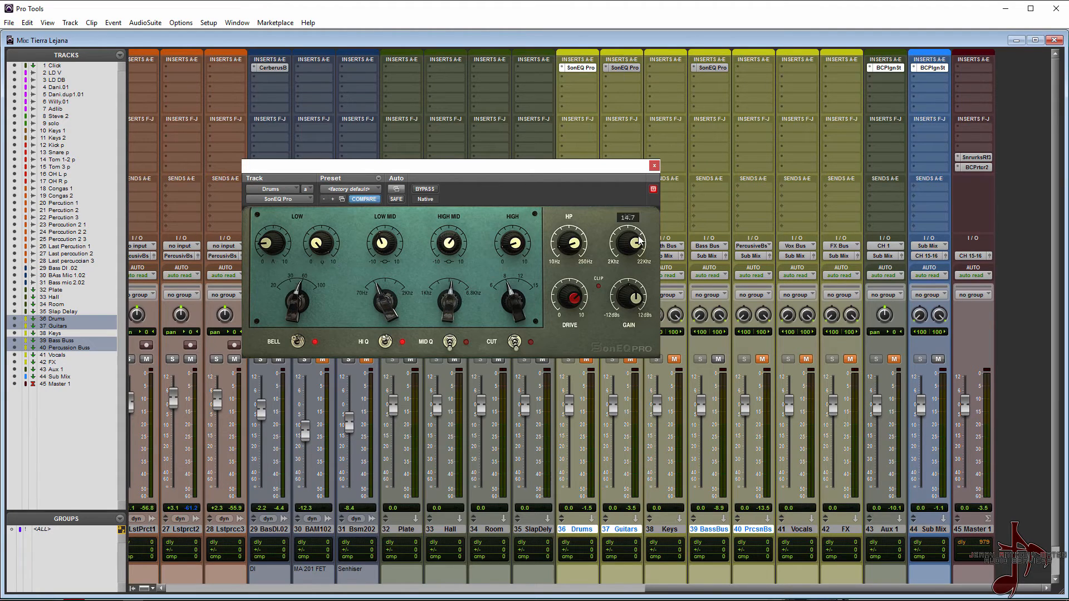
left_click(635, 67)
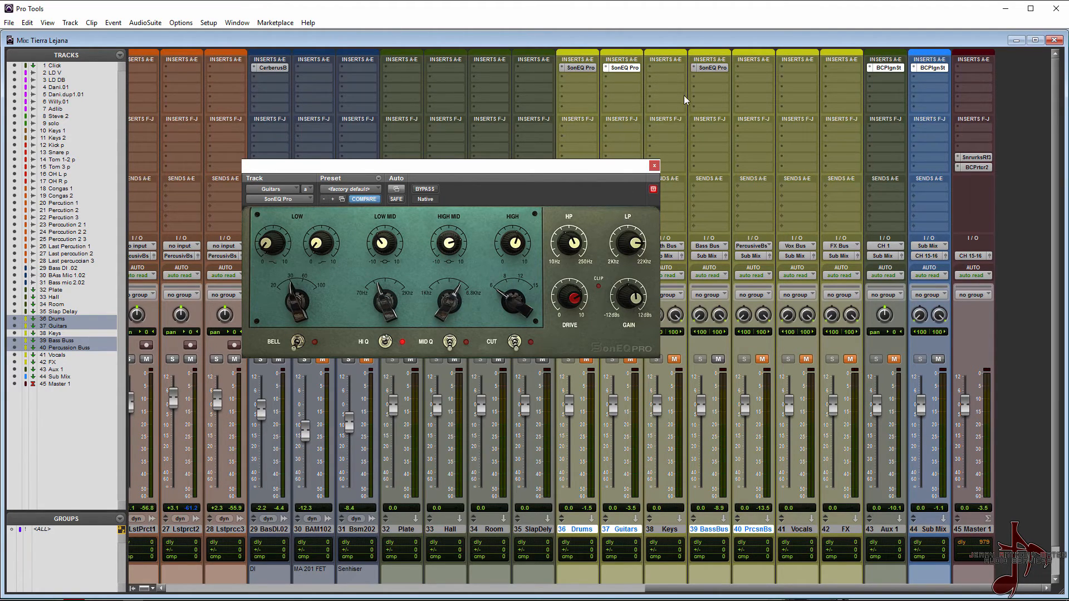
left_click(713, 67)
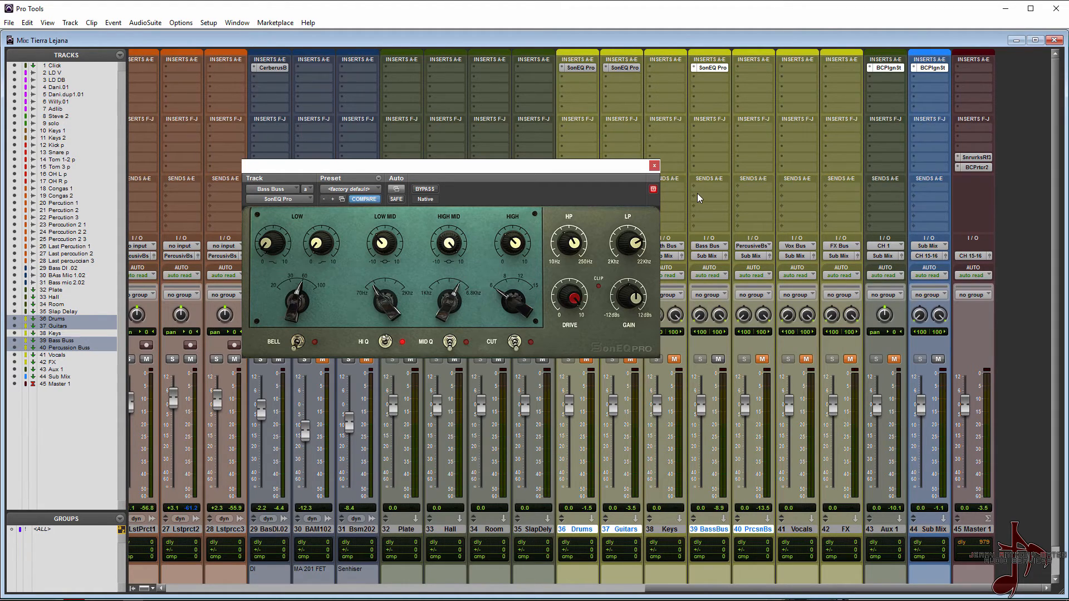
Step: Play the song from 1:57.391 in the Edit window and compare the bass tracks with the bass bus's SonEQ Pro bypassed and active
key("ctrl+equal")
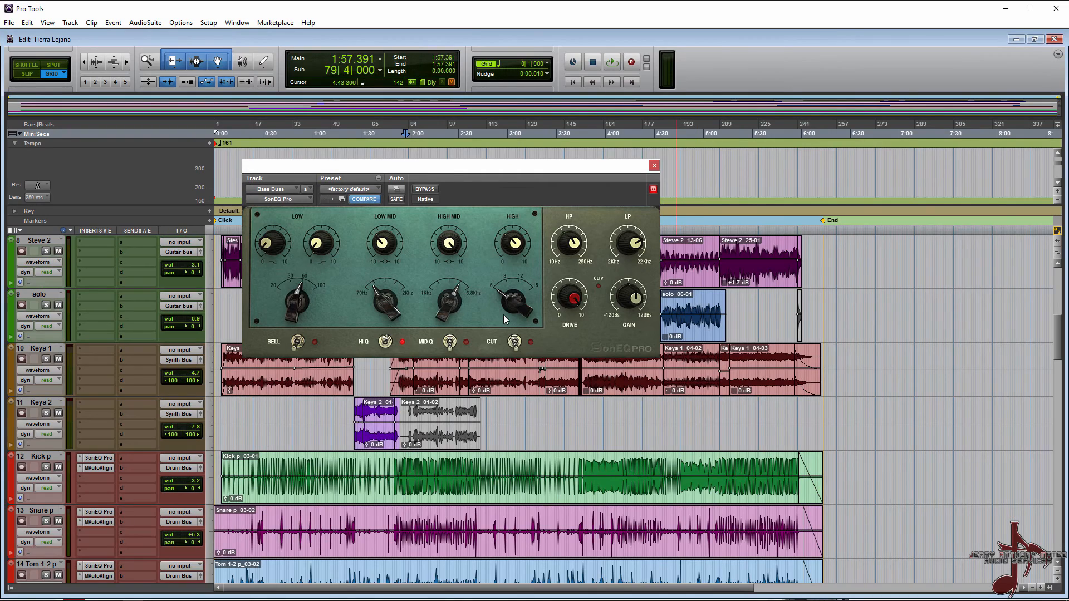
left_click(429, 189)
key("space")
key("ctrl+equal")
key("ctrl+equal")
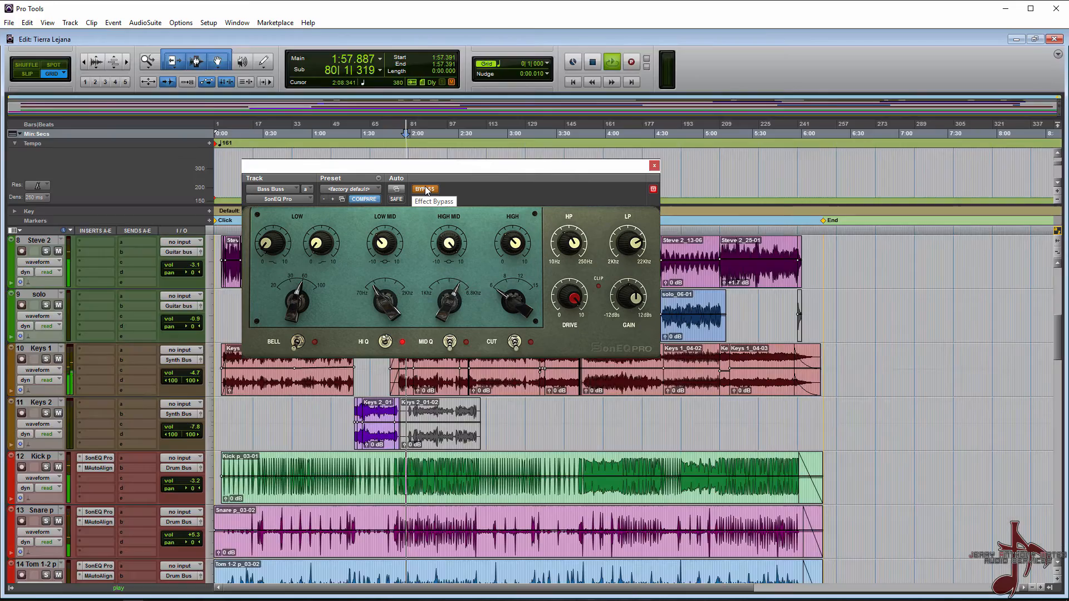
scroll(443, 427, "down", 10)
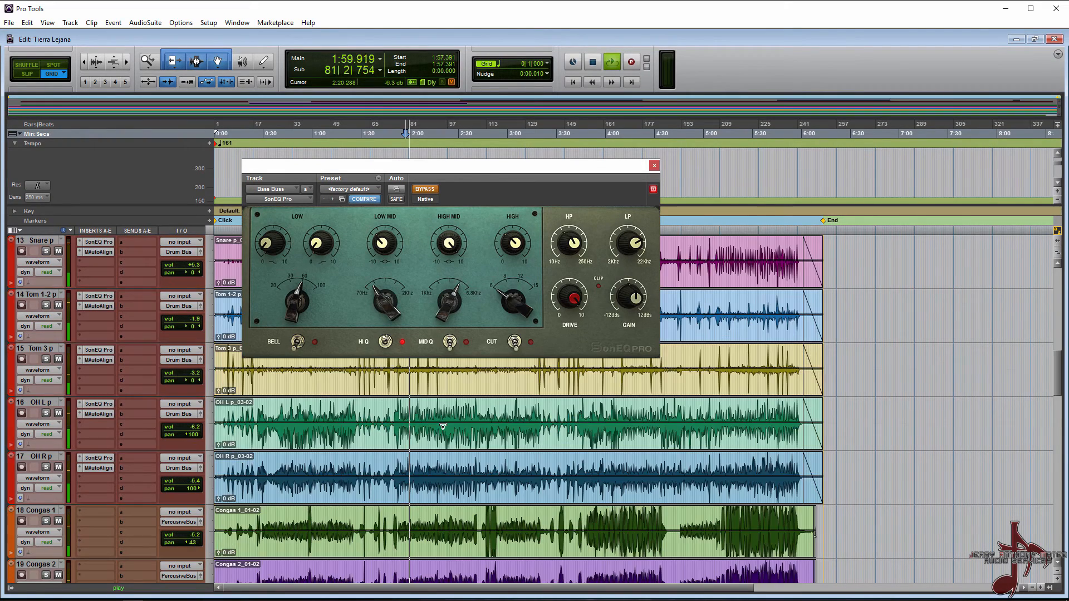
scroll(443, 426, "down", 3)
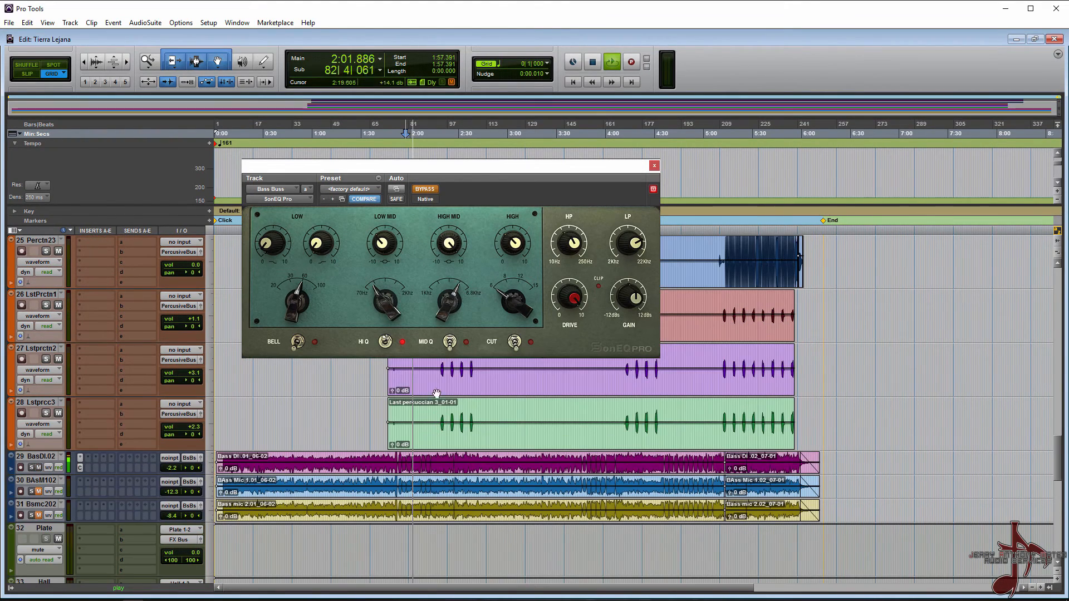
left_click(423, 191)
Step: Compare the bass bus again from the Mix window with its SonEQ Pro bypassed and active, ending with it active
key("ctrl+equal")
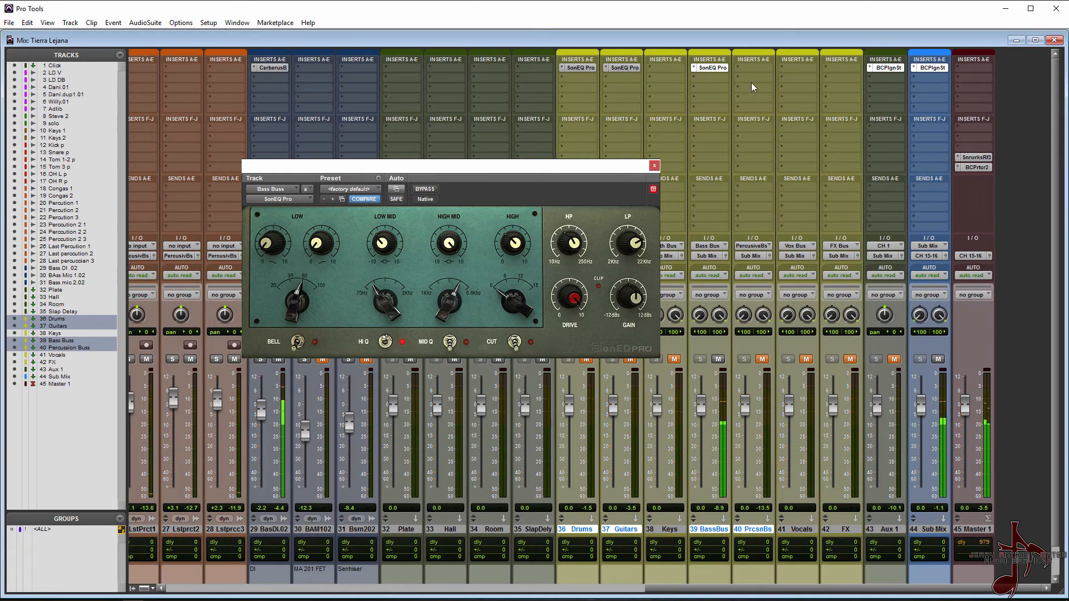
left_click(714, 68, "ctrl")
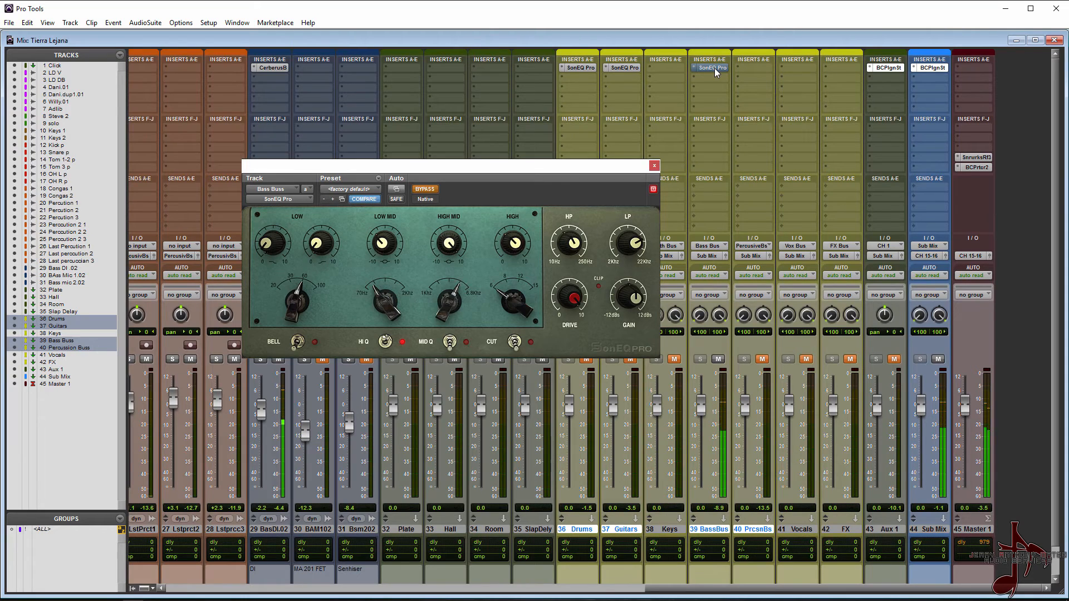
left_click(714, 68, "ctrl")
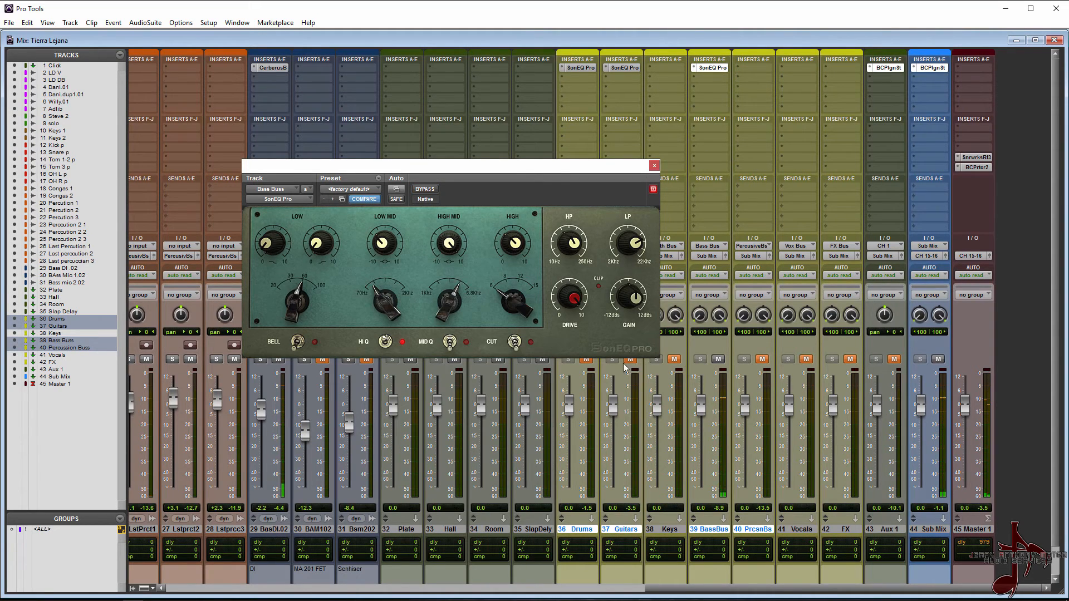
Step: Unmute the Drums bus and replay the song, comparing the bass bus's SonEQ Pro bypassed and active alongside the drums
left_click(587, 360)
left_click_drag(600, 166, 554, 112)
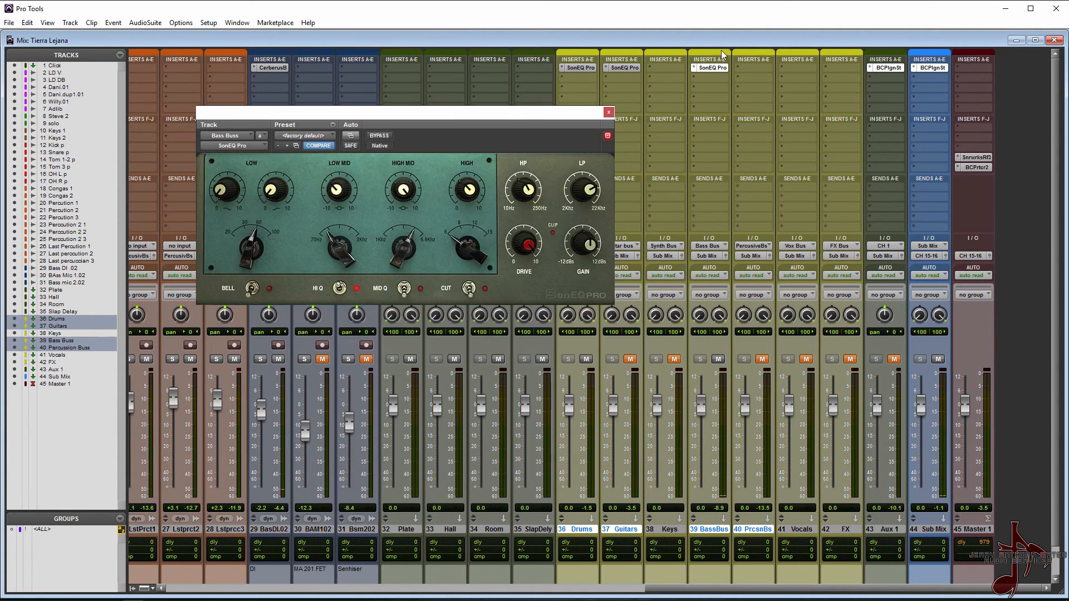
left_click(714, 66, "ctrl")
key("space")
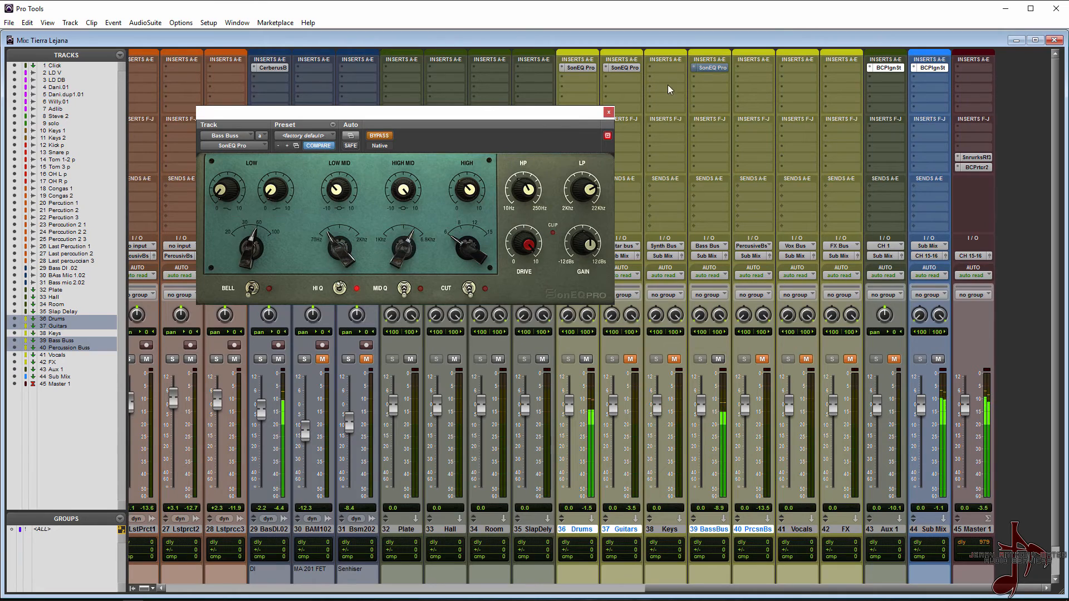
left_click(711, 68, "ctrl")
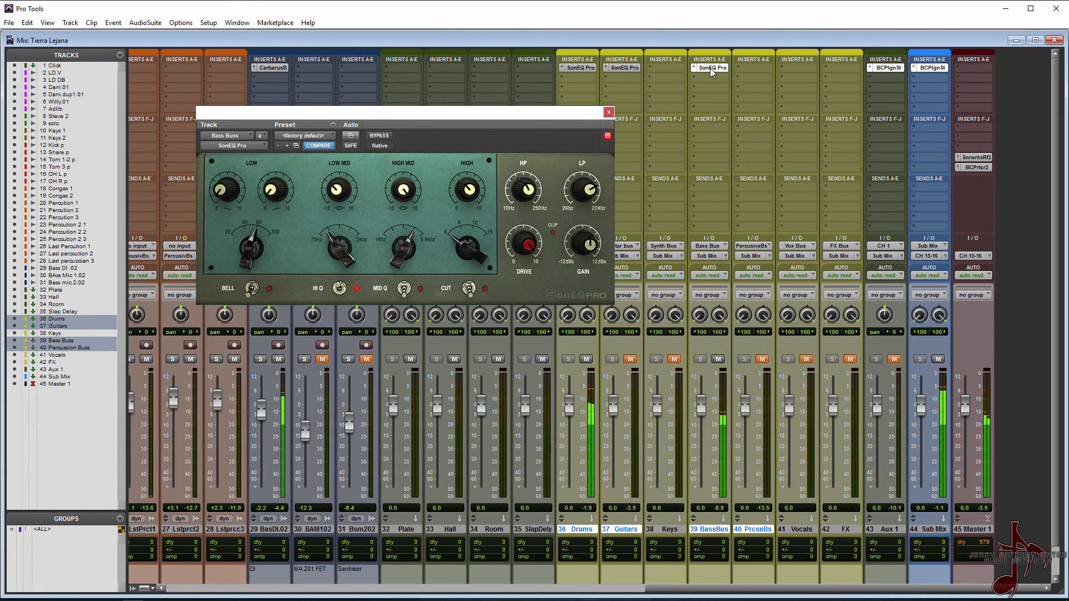
Step: Unmute the Guitars and Percussion buses and compare the mix with the SonEQ Pro inserts on the Drums, Guitars and bass buses bypassed and active
left_click(629, 359)
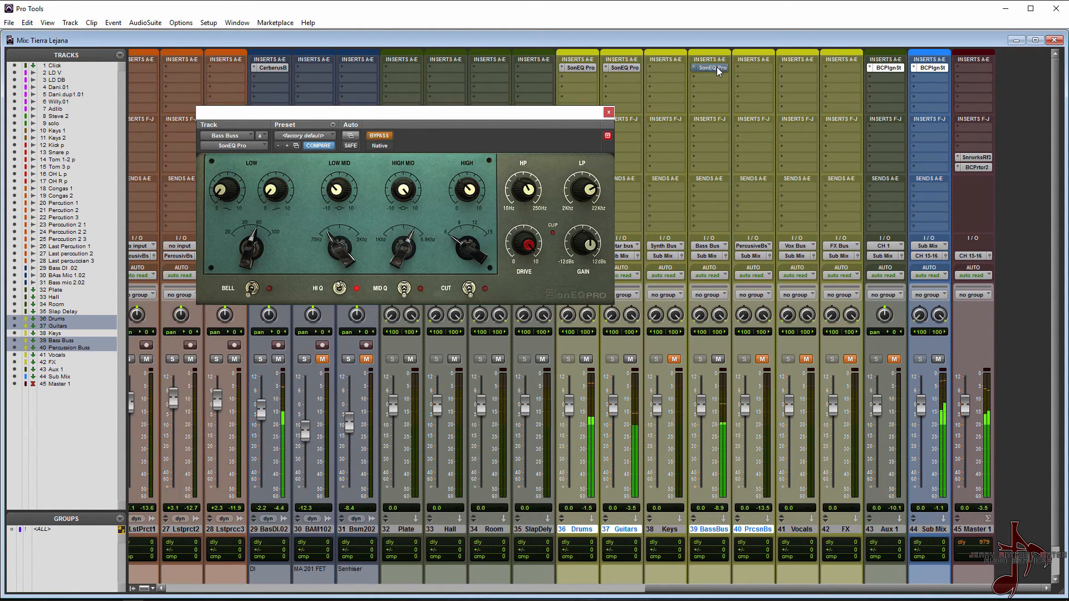
left_click(762, 359)
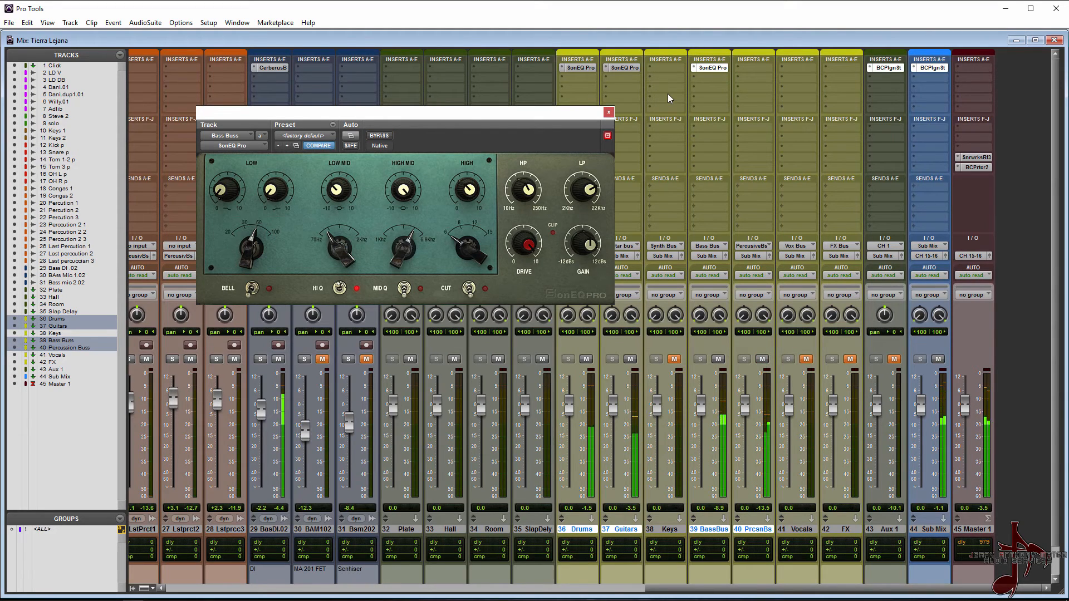
left_click(627, 66, "ctrl+alt")
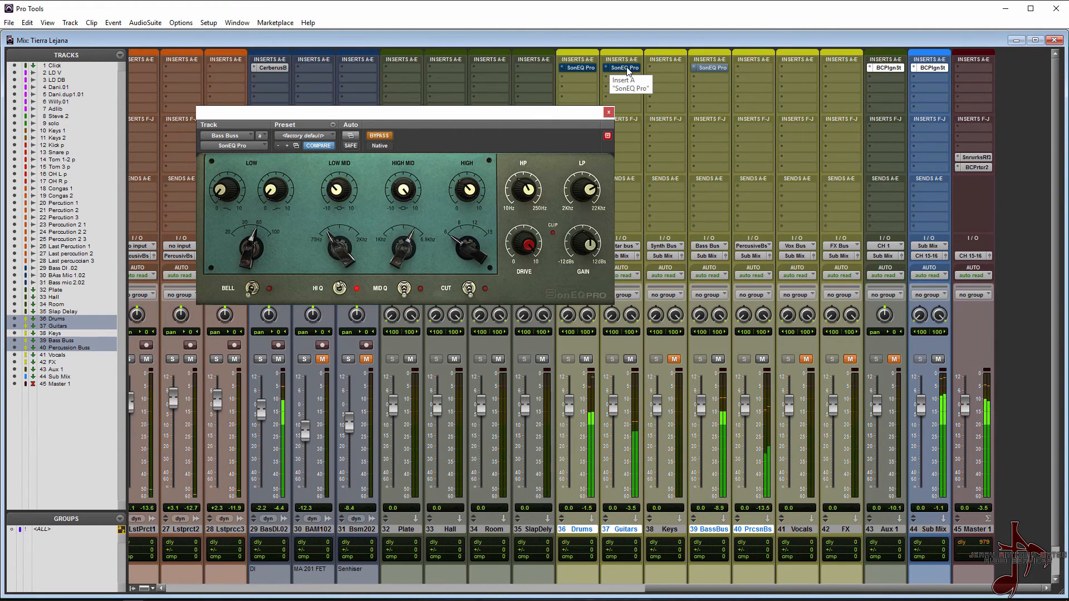
left_click(626, 67, "ctrl+alt")
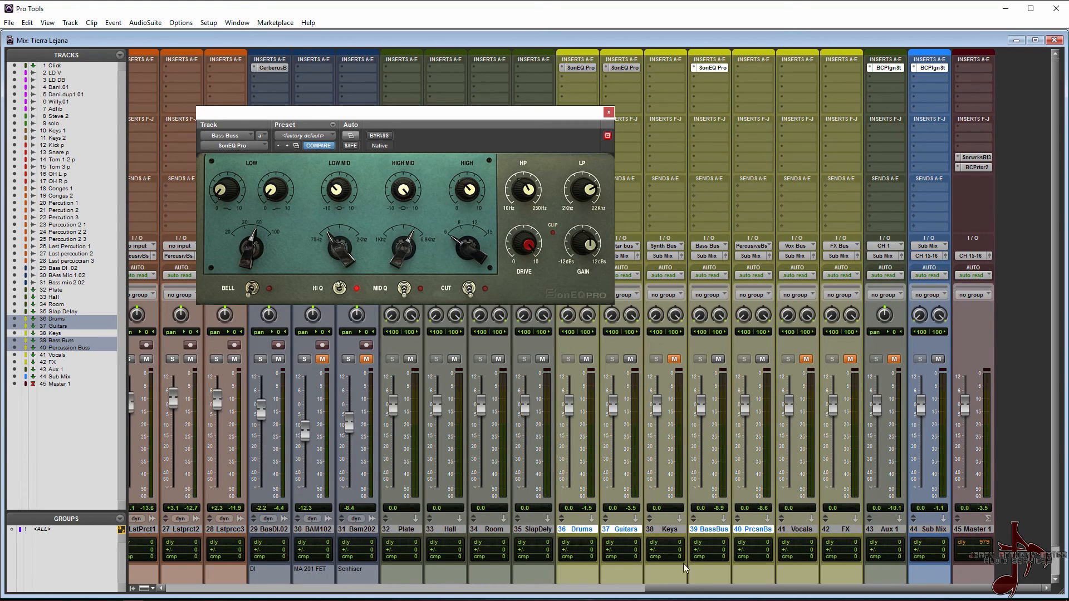
Step: Review the SonEQ Pro settings on the snare, tom and overhead tracks, and return to the Drums bus's SonEQ Pro
left_click_drag(687, 589, 361, 580)
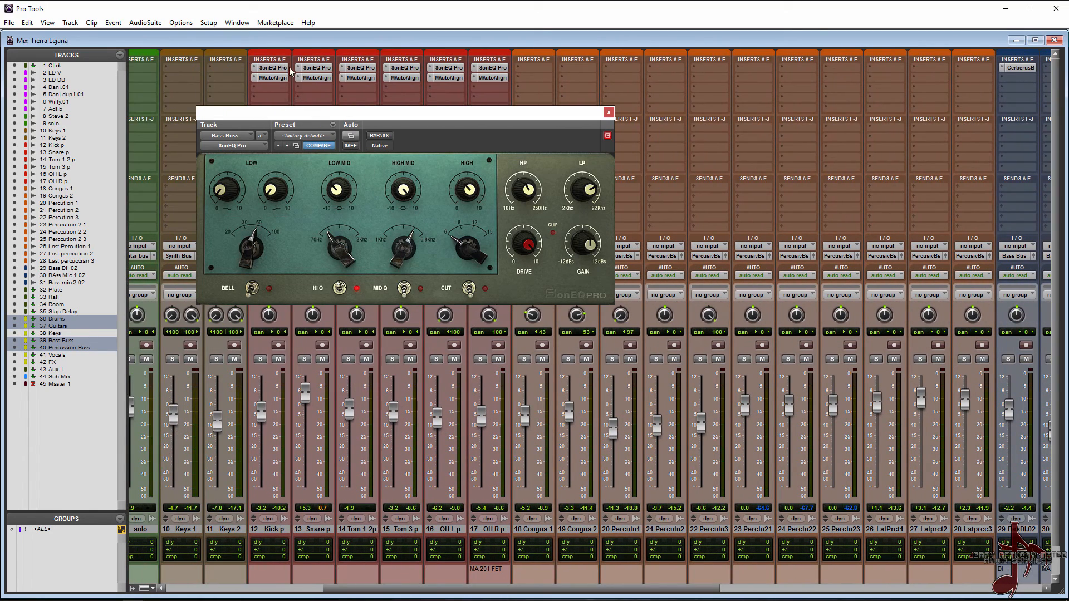
left_click(326, 69)
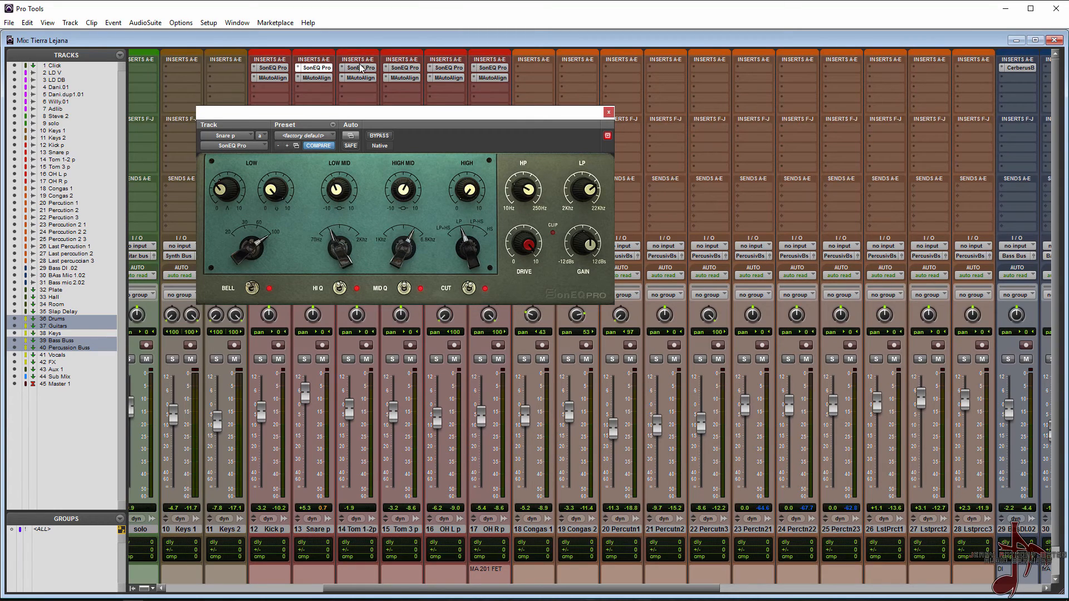
left_click(365, 67)
left_click(405, 68)
left_click(448, 67)
left_click(490, 67)
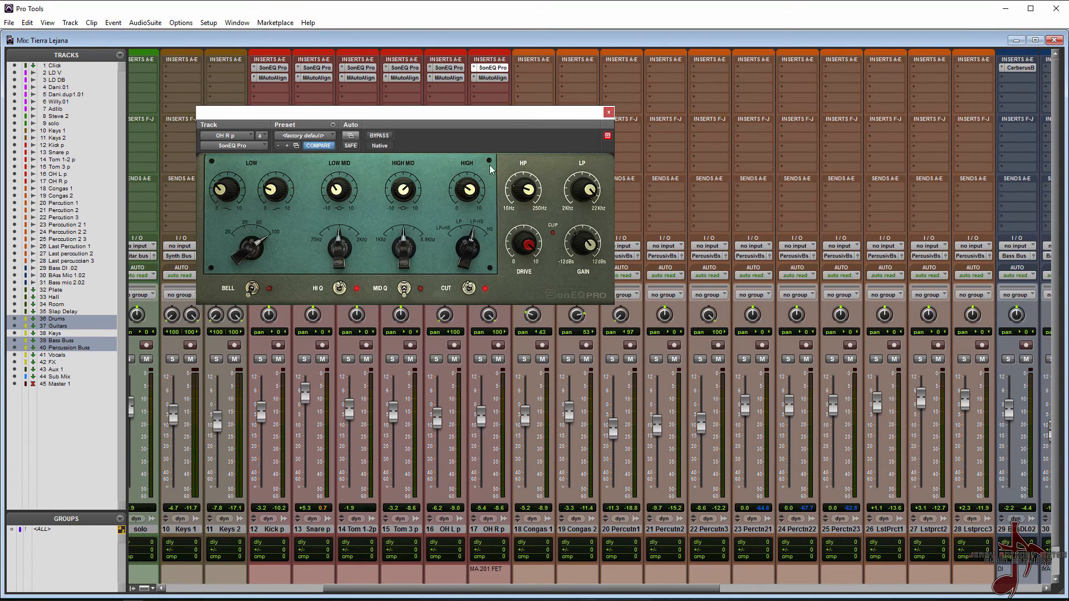
left_click_drag(421, 588, 818, 540)
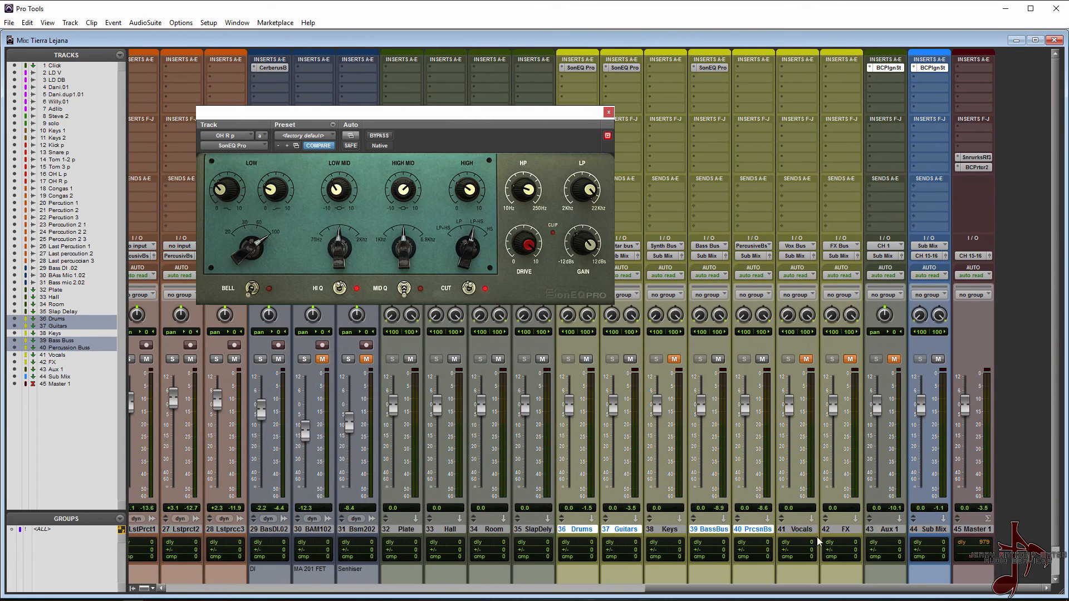
left_click(581, 69)
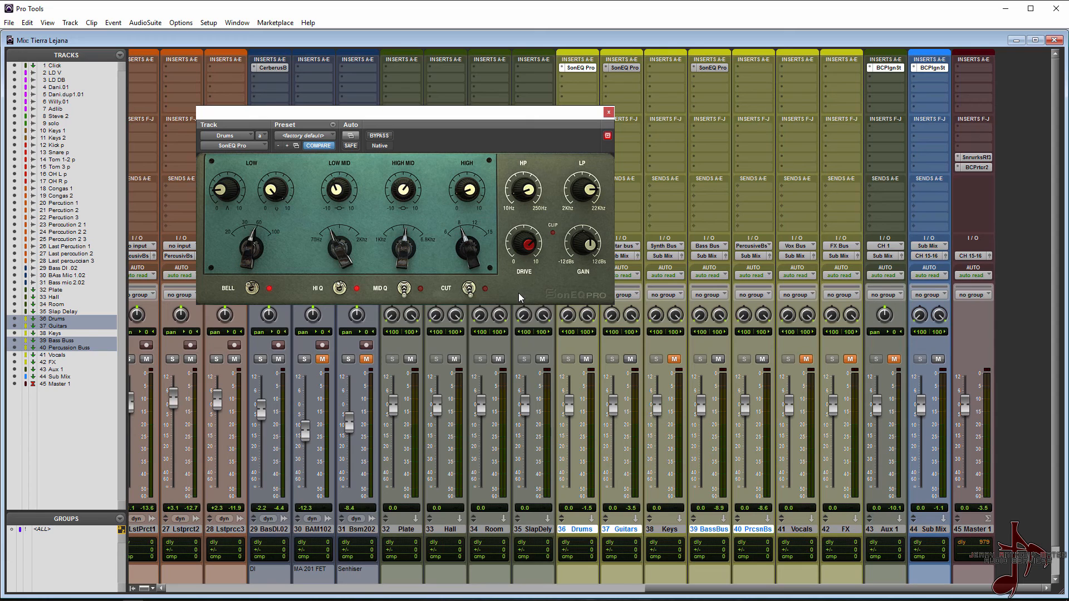
Step: Browse the multichannel plug-ins available for insert B of the Drums bus without inserting one, and move the SonEQ Pro window lower over the mixer
left_click(574, 76)
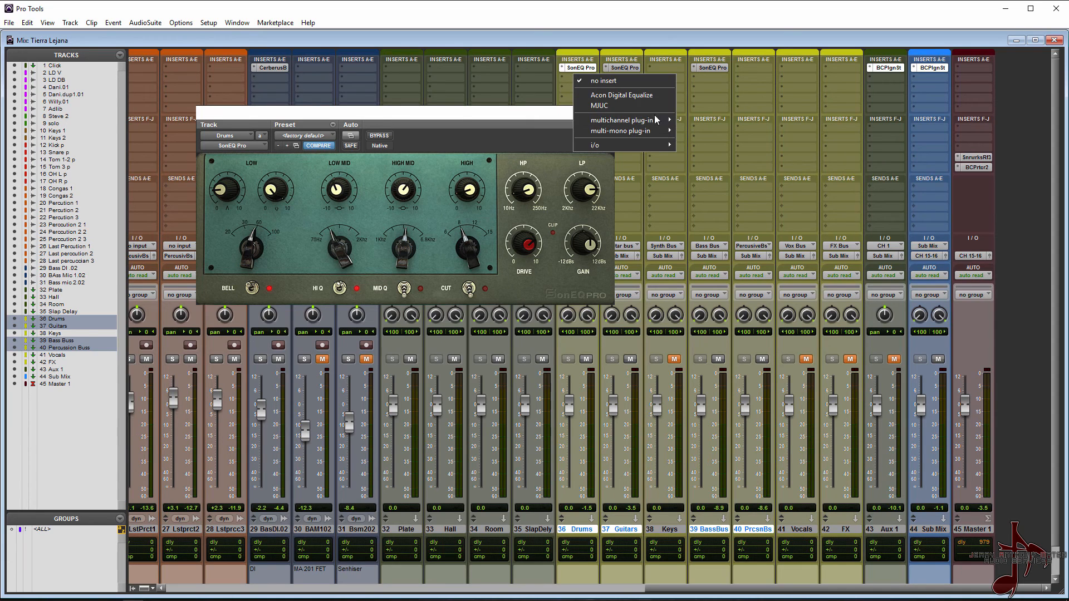
mouse_move(652, 118)
mouse_move(768, 583)
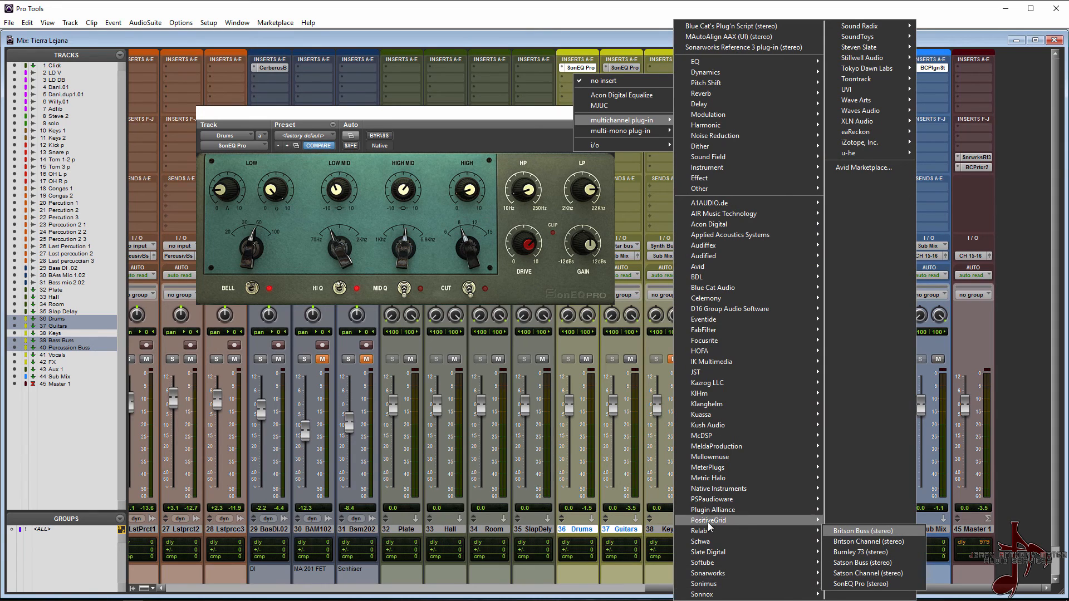
left_click(499, 127)
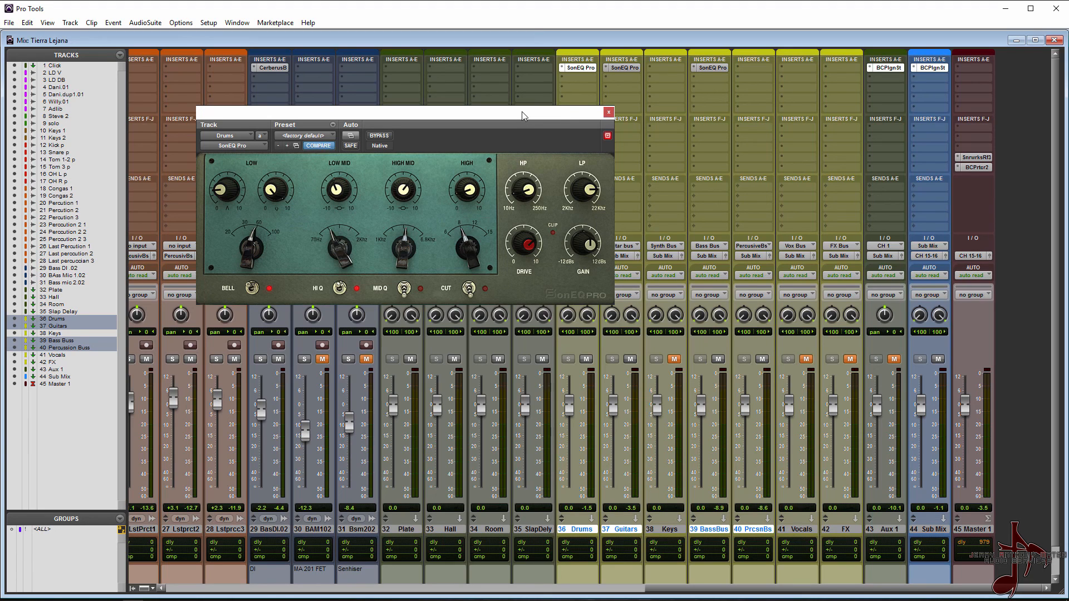
left_click_drag(523, 111, 636, 175)
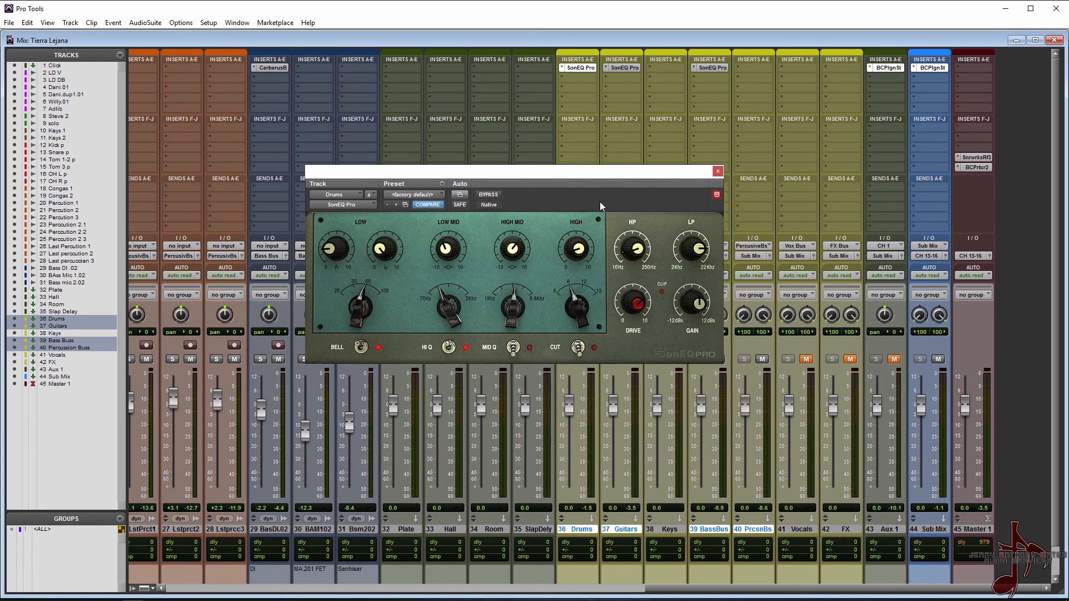